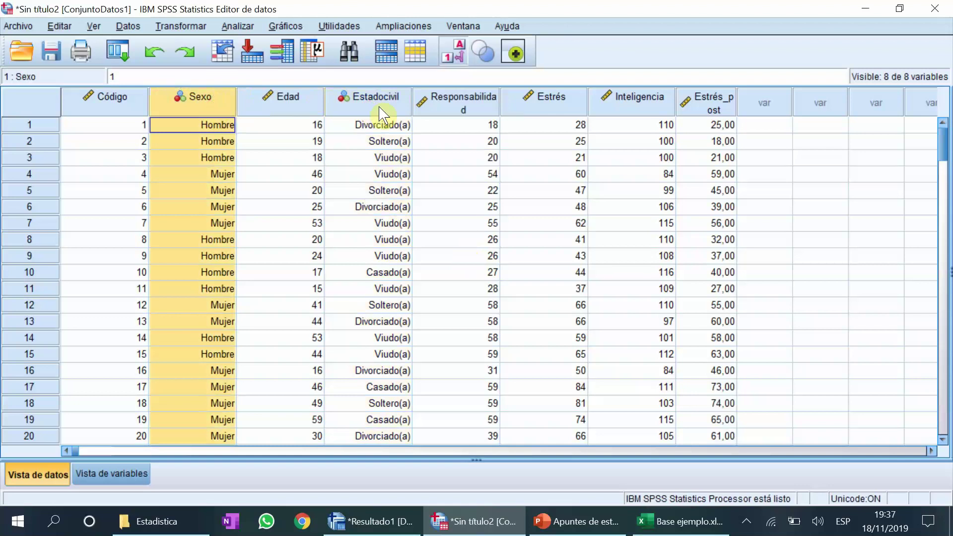
- Review the Estadocivil, Edad, Responsabilidad, Estrés, Inteligencia and Estrés_post columns of the dataset, ending on Edad
{"action": "left_click", "coordinate": [380, 110]}
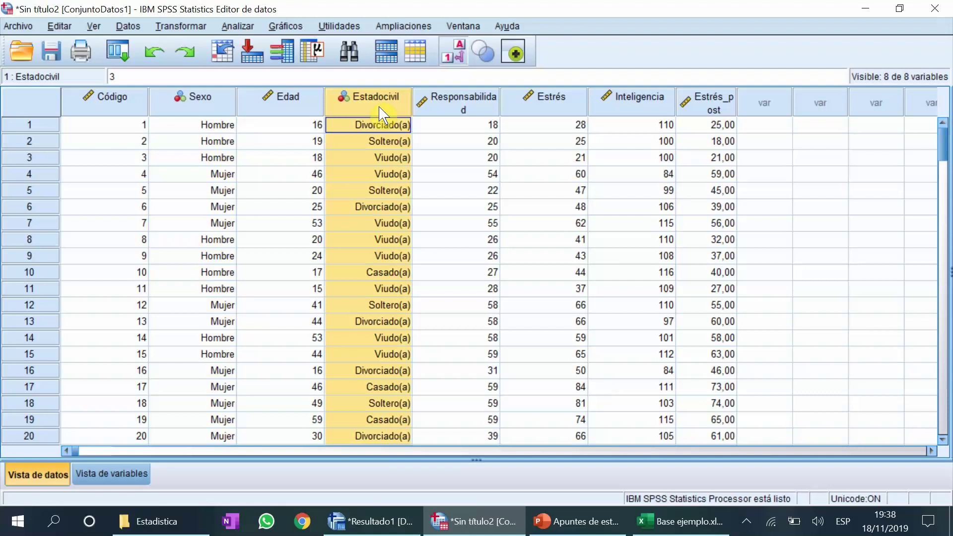
{"action": "left_click", "coordinate": [293, 97]}
{"action": "left_click", "coordinate": [458, 102]}
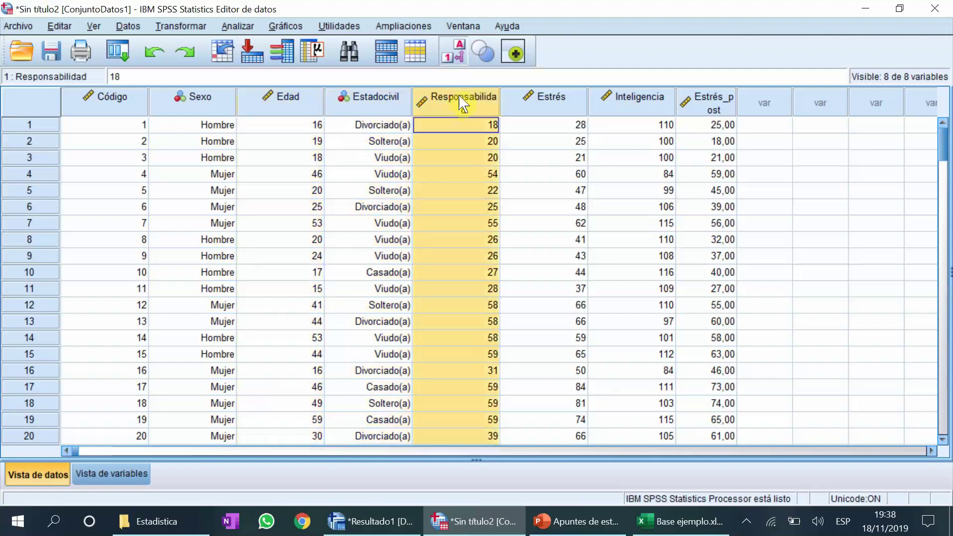
{"action": "left_click", "coordinate": [542, 102]}
{"action": "left_click", "coordinate": [614, 101]}
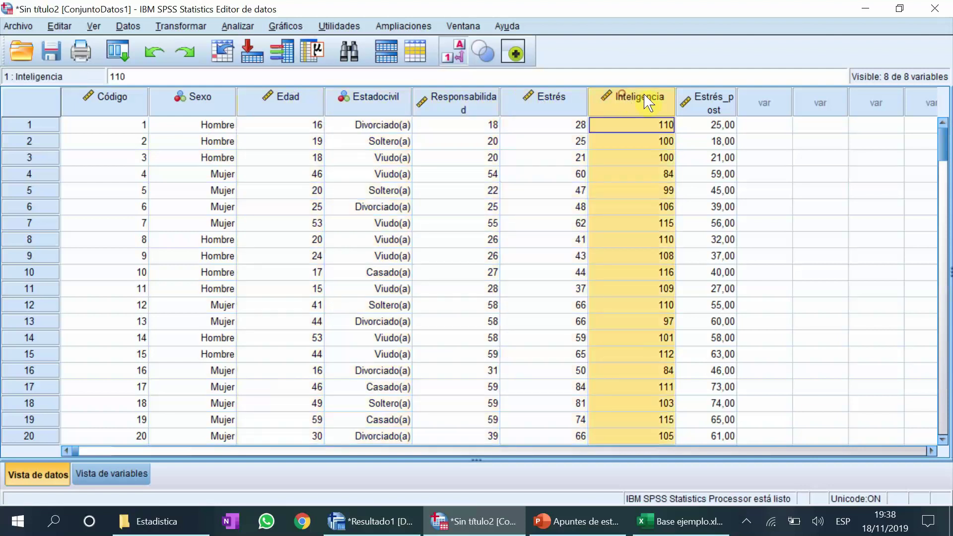
{"action": "left_click", "coordinate": [692, 120]}
{"action": "left_click", "coordinate": [691, 110]}
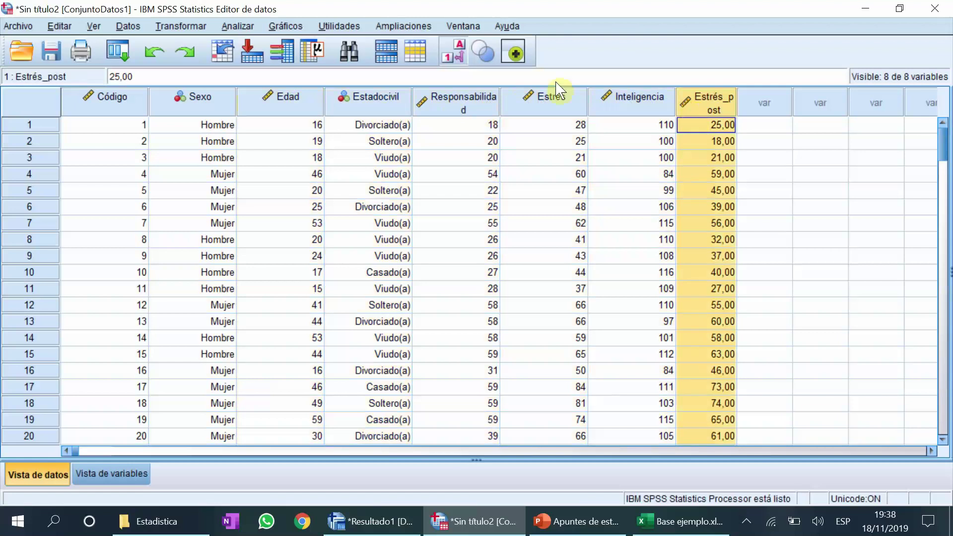
{"action": "left_click", "coordinate": [287, 110]}
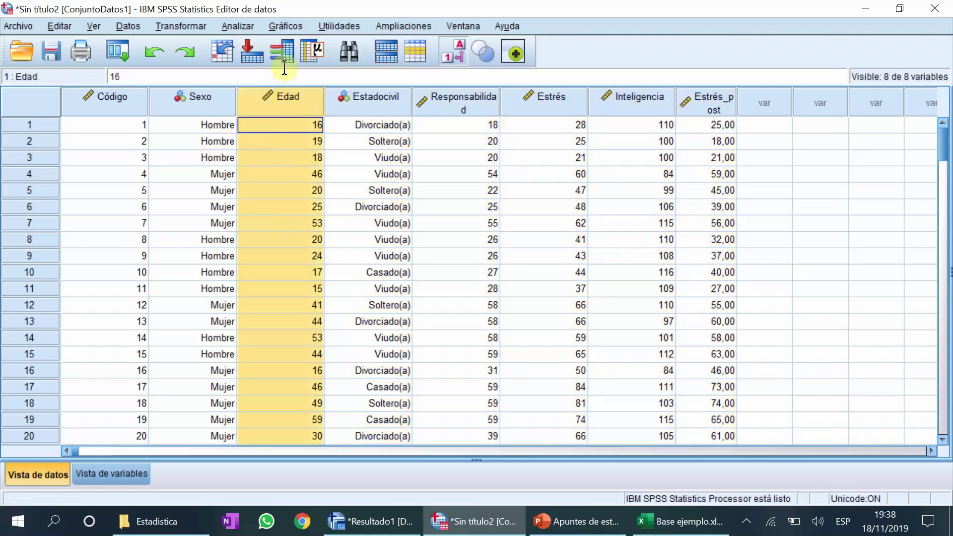
- Set up an Explore analysis with Edad as the dependent variable and check its statistics options
{"action": "left_click", "coordinate": [243, 26]}
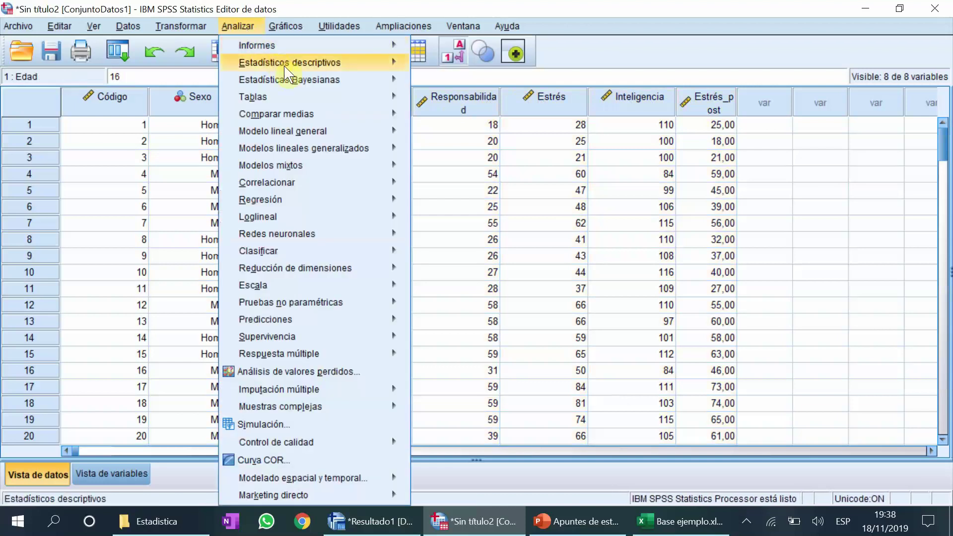
{"action": "mouse_move", "coordinate": [300, 81]}
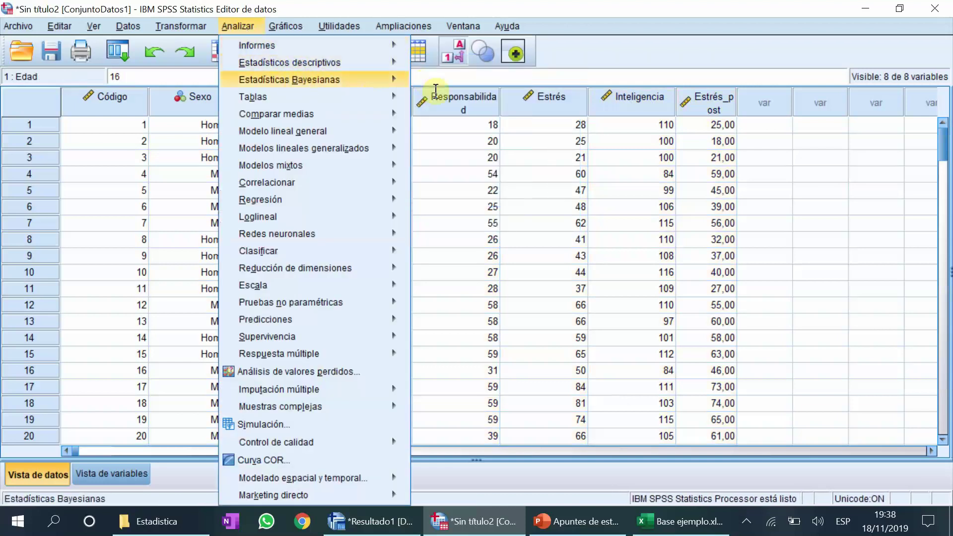
{"action": "mouse_move", "coordinate": [397, 63]}
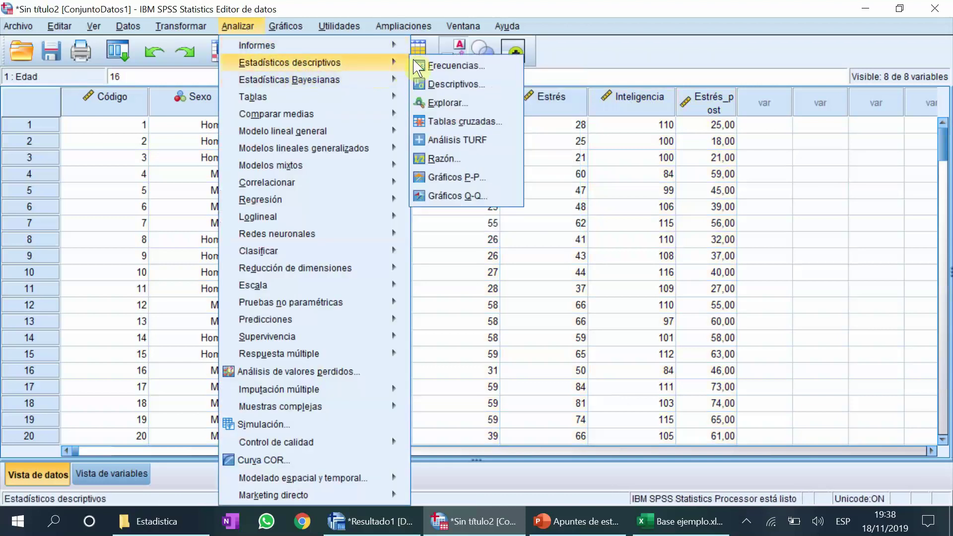
{"action": "left_click", "coordinate": [428, 99]}
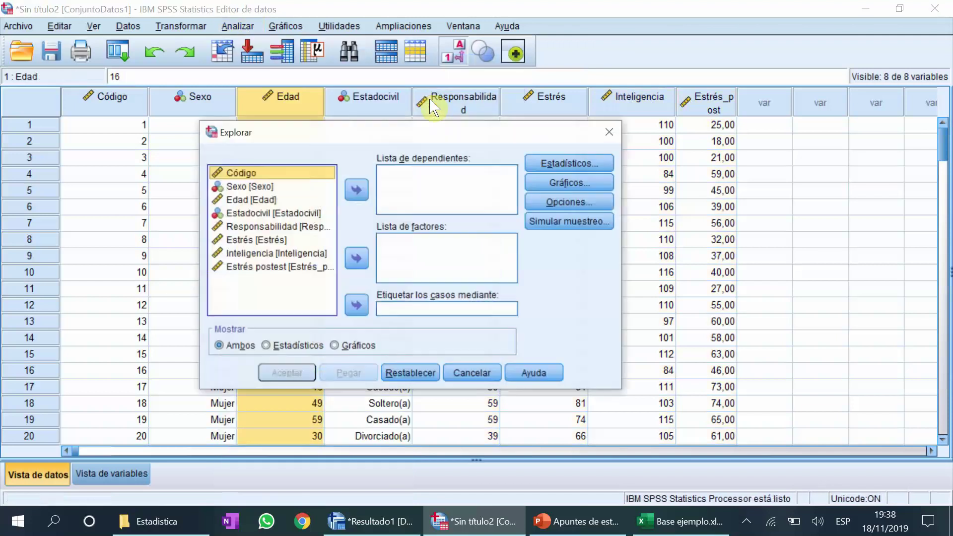
{"action": "left_click", "coordinate": [258, 201]}
{"action": "left_click", "coordinate": [356, 190]}
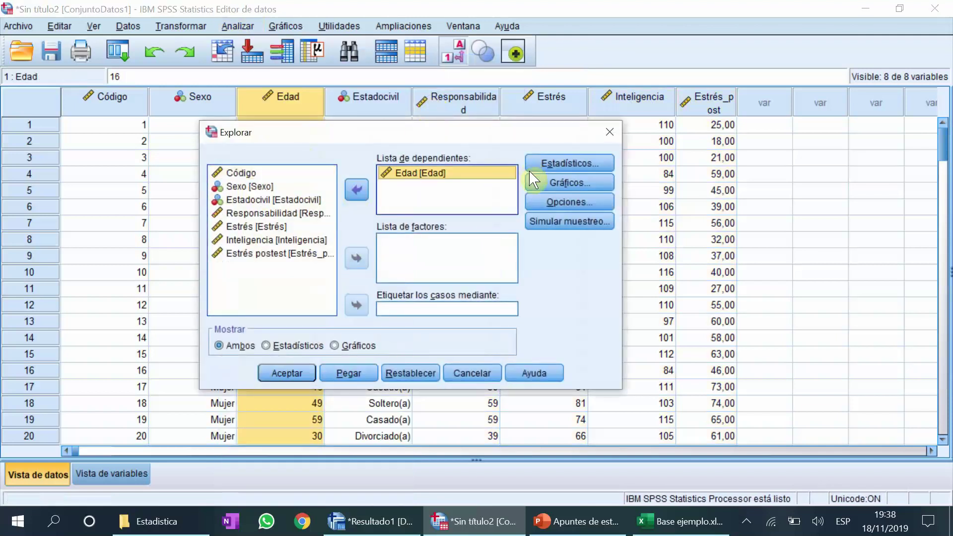
{"action": "left_click", "coordinate": [557, 163]}
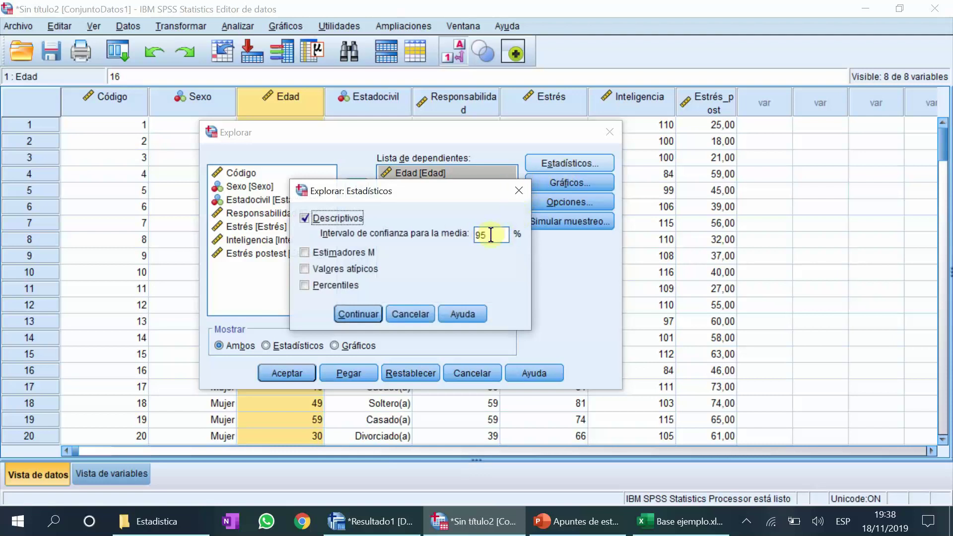
{"action": "left_click", "coordinate": [518, 191]}
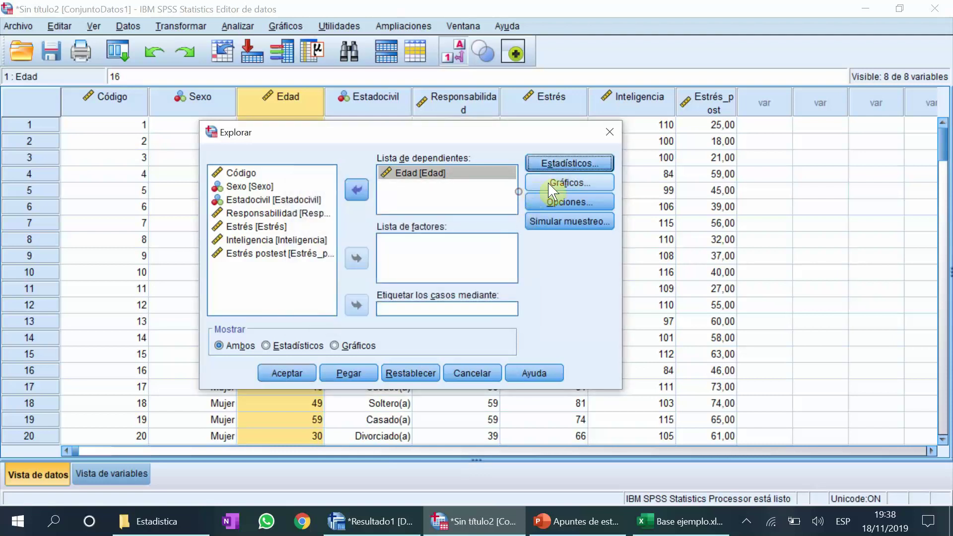
- Include a histogram and normality plots with tests in the Explore analysis of Edad, and run it
{"action": "left_click", "coordinate": [557, 183]}
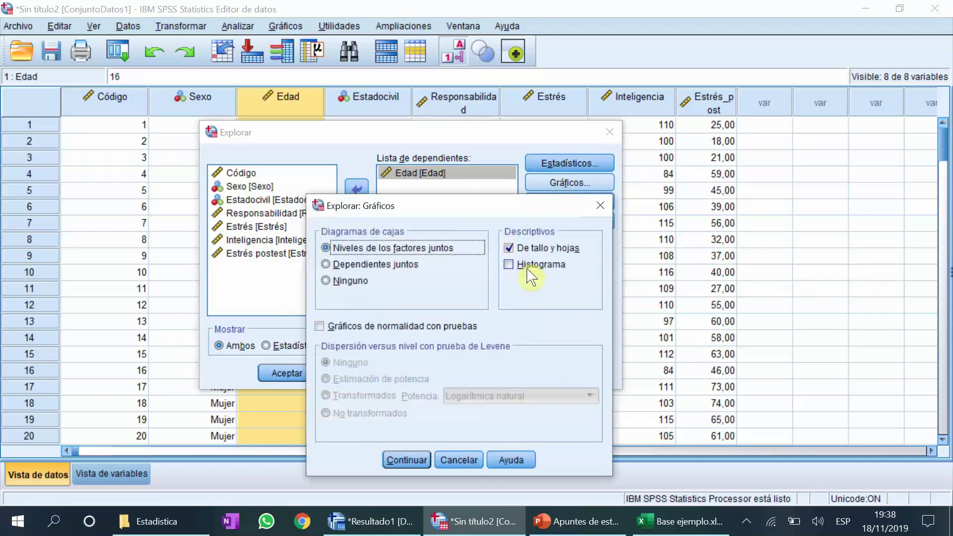
{"action": "left_click", "coordinate": [510, 265]}
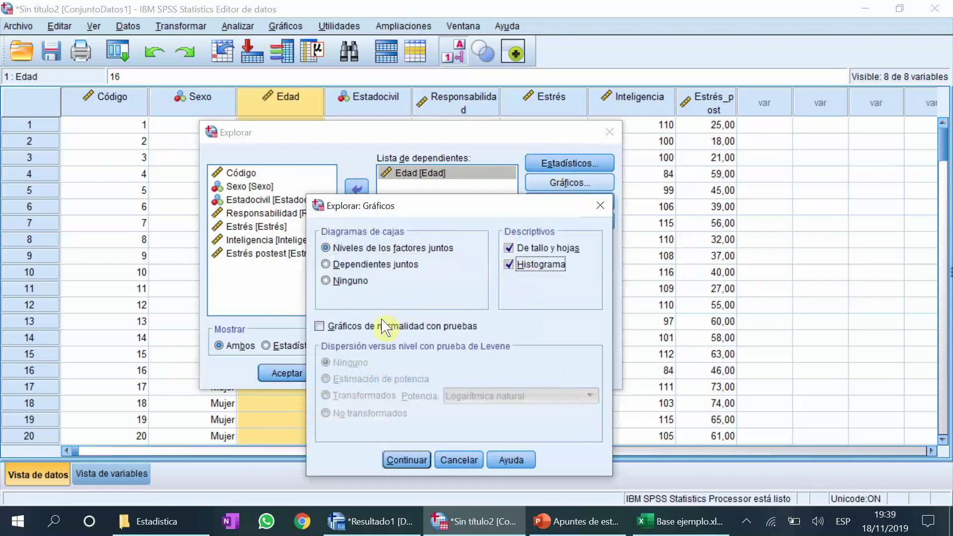
{"action": "left_click", "coordinate": [330, 330]}
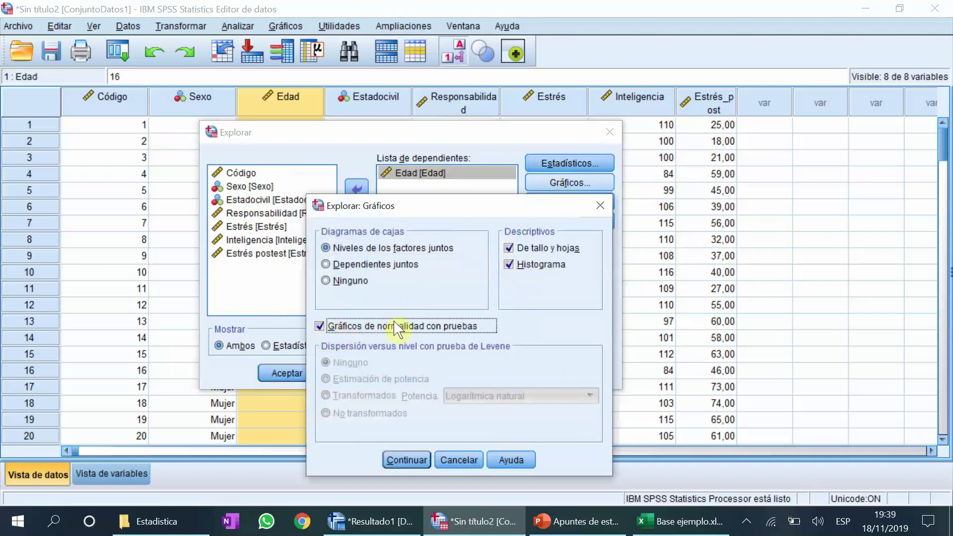
{"action": "left_click", "coordinate": [405, 460]}
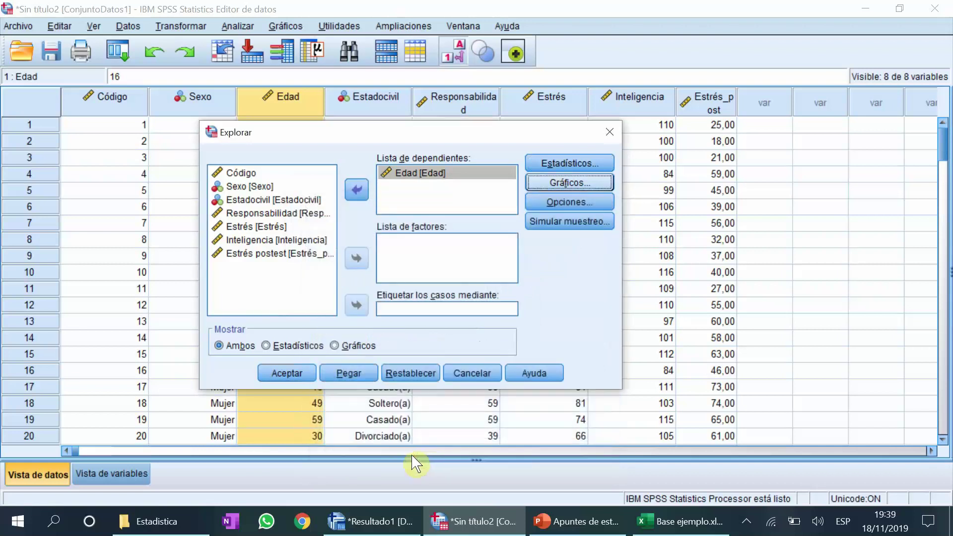
{"action": "left_click", "coordinate": [291, 372]}
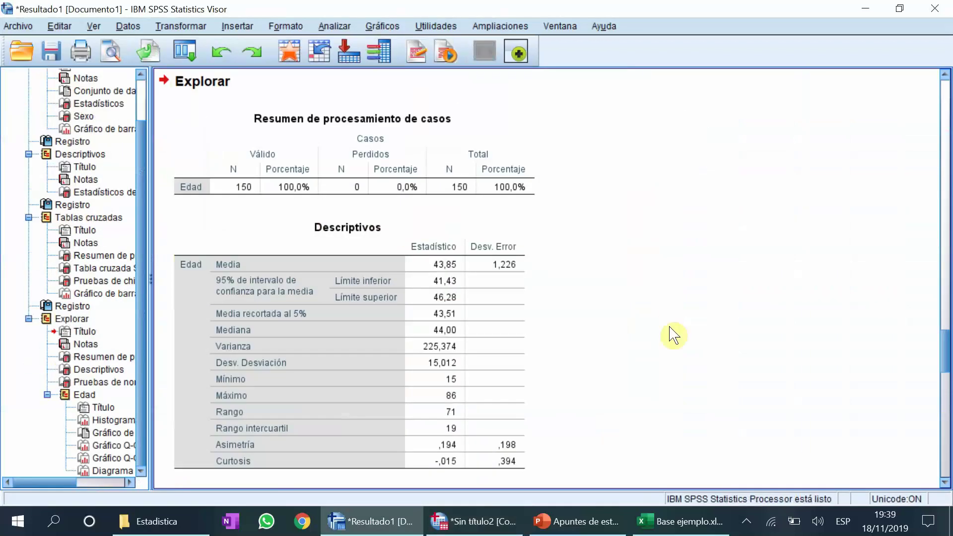
- Add a normal distribution curve to the Edad histogram in the output
{"action": "scroll", "coordinate": [674, 336], "scroll_direction": "down", "scroll_amount": 10}
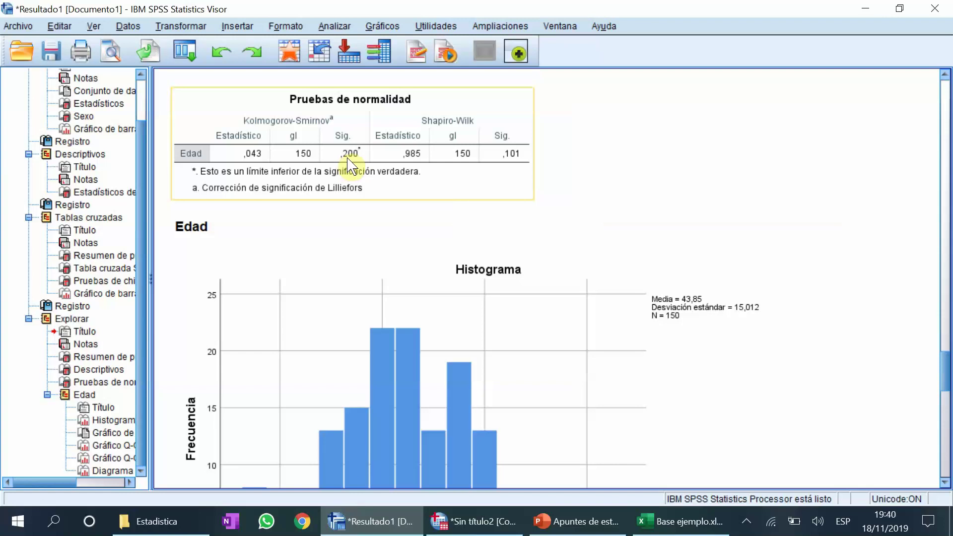
{"action": "scroll", "coordinate": [350, 167], "scroll_direction": "down", "scroll_amount": 5}
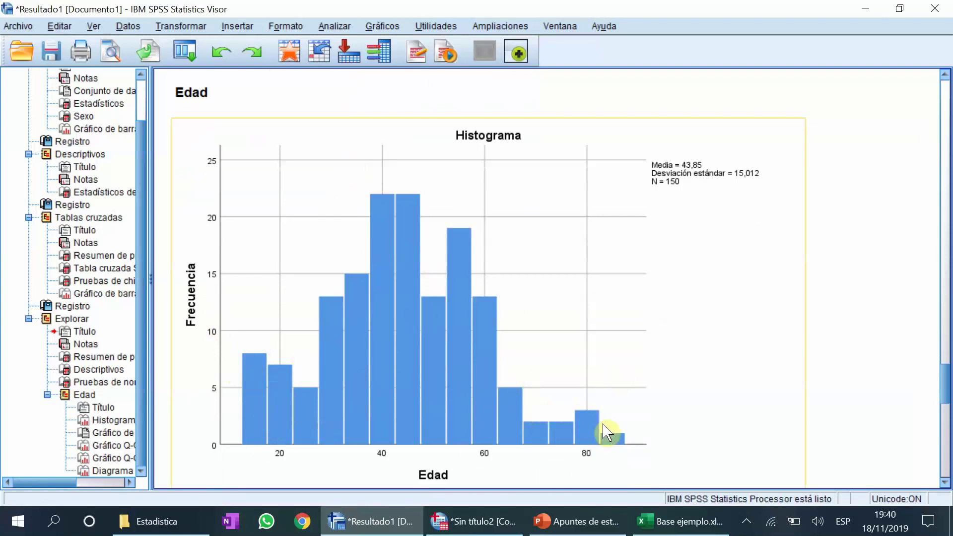
{"action": "double_click", "coordinate": [413, 323]}
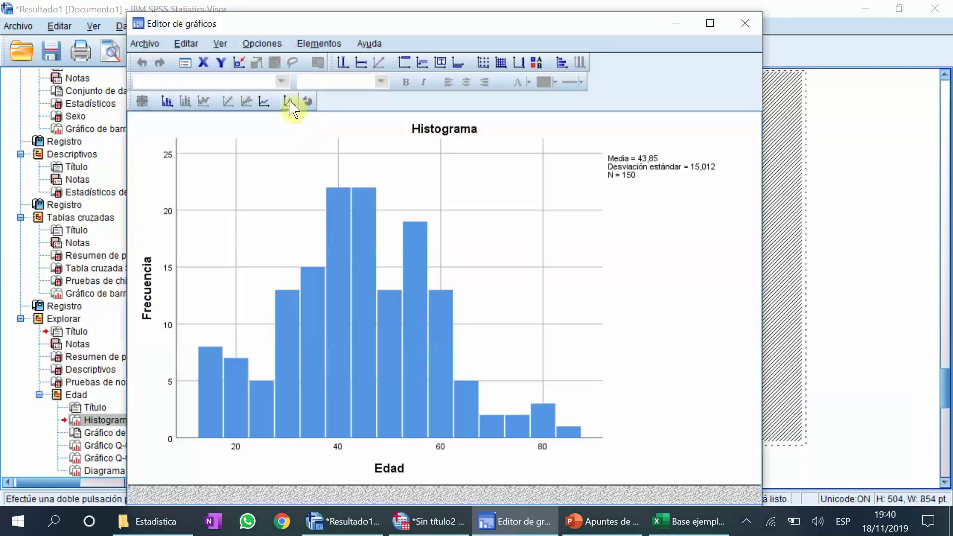
{"action": "left_click", "coordinate": [289, 101]}
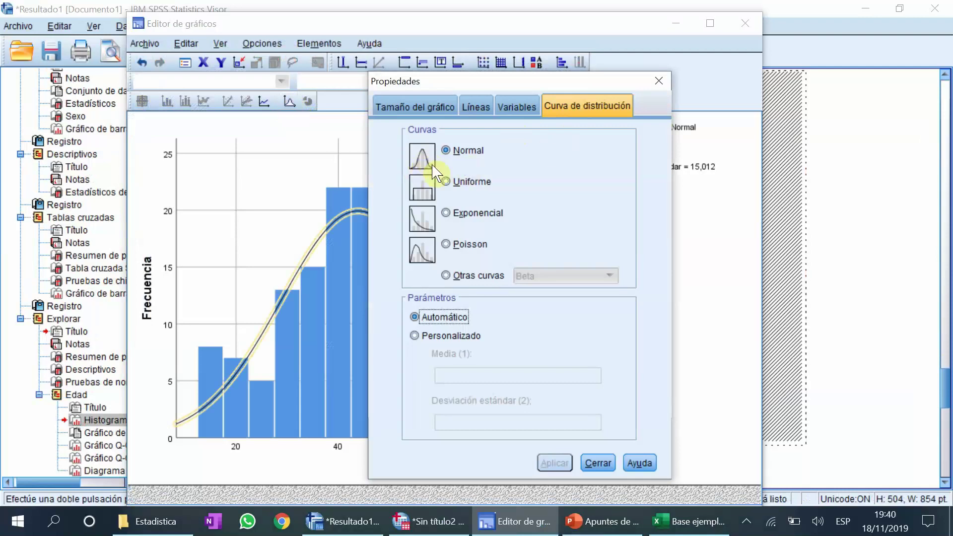
{"action": "left_click", "coordinate": [599, 463]}
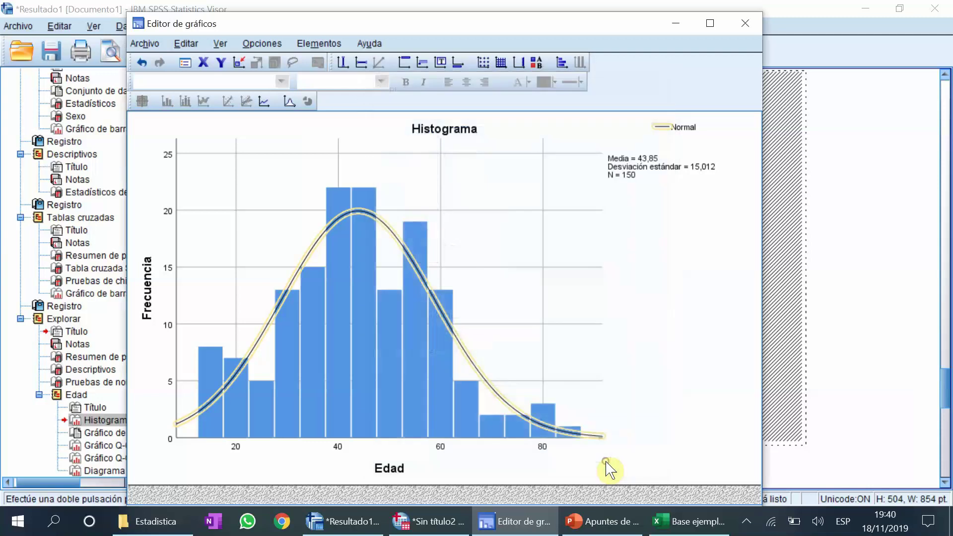
{"action": "left_click", "coordinate": [746, 24]}
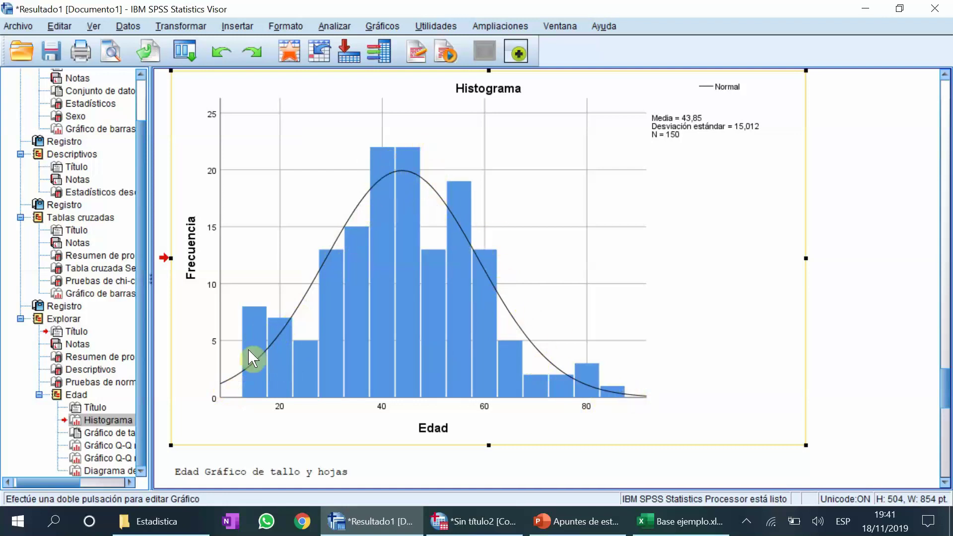
- Compare the normality test results for Edad with the shape of its histogram and normal curve
{"action": "scroll", "coordinate": [331, 347], "scroll_direction": "up", "scroll_amount": 5}
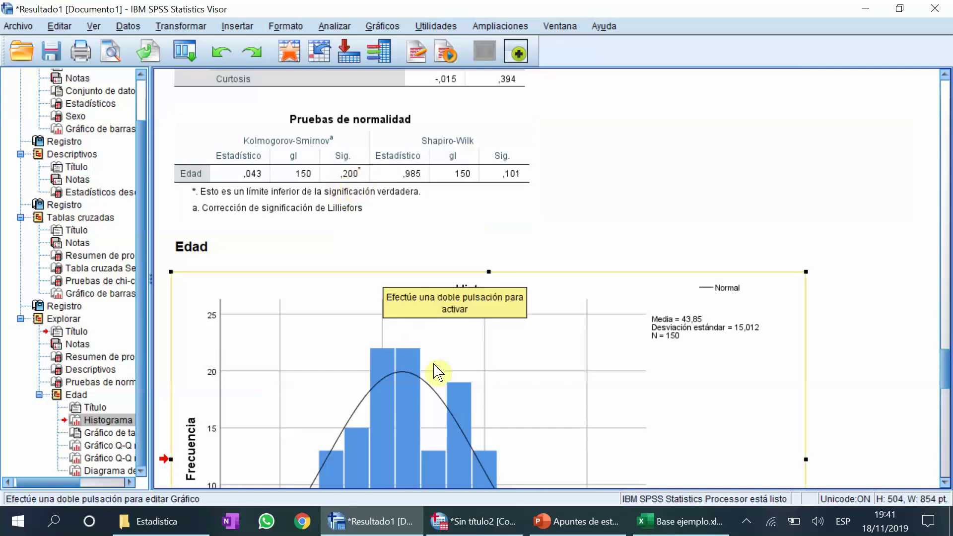
{"action": "scroll", "coordinate": [436, 372], "scroll_direction": "down", "scroll_amount": 3}
{"action": "scroll", "coordinate": [436, 372], "scroll_direction": "down", "scroll_amount": 2}
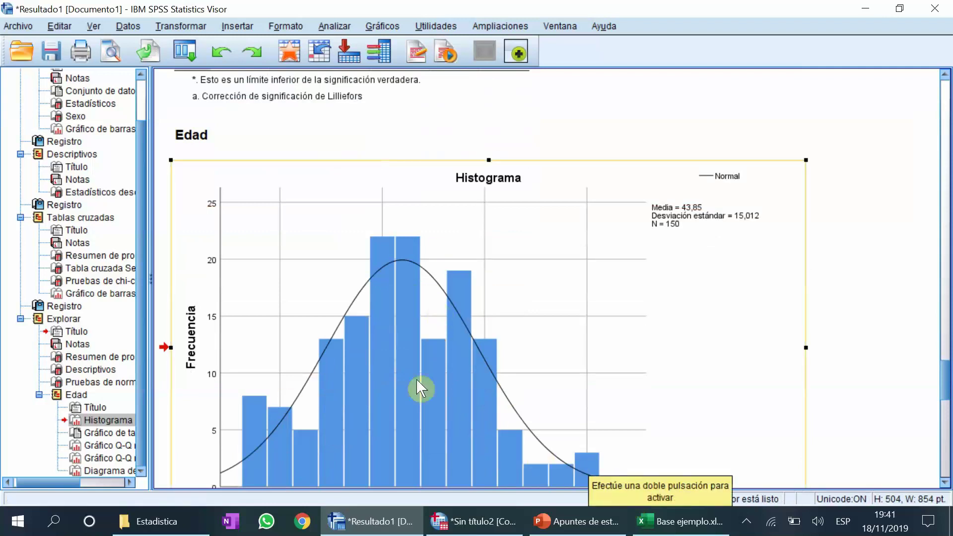
{"action": "scroll", "coordinate": [420, 385], "scroll_direction": "down", "scroll_amount": 2}
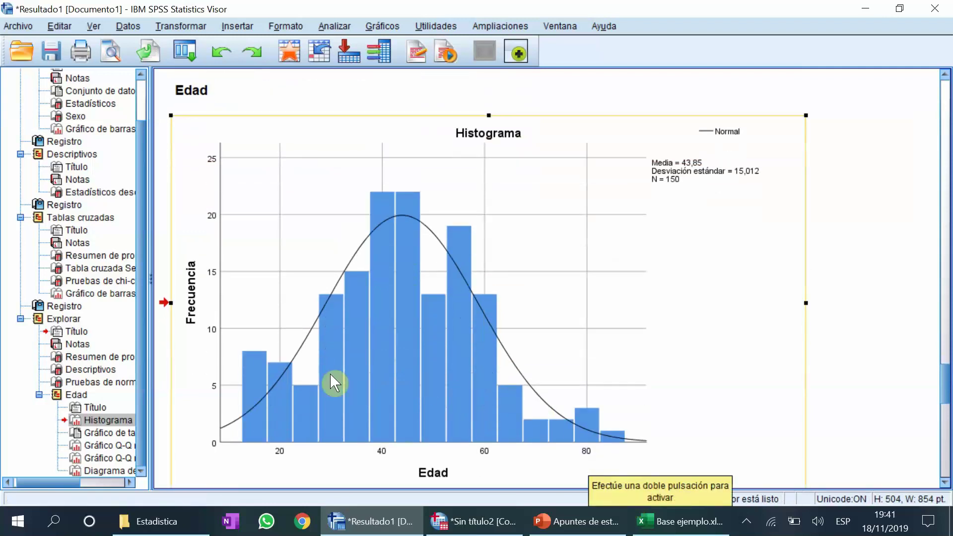
{"action": "scroll", "coordinate": [332, 380], "scroll_direction": "up", "scroll_amount": 8}
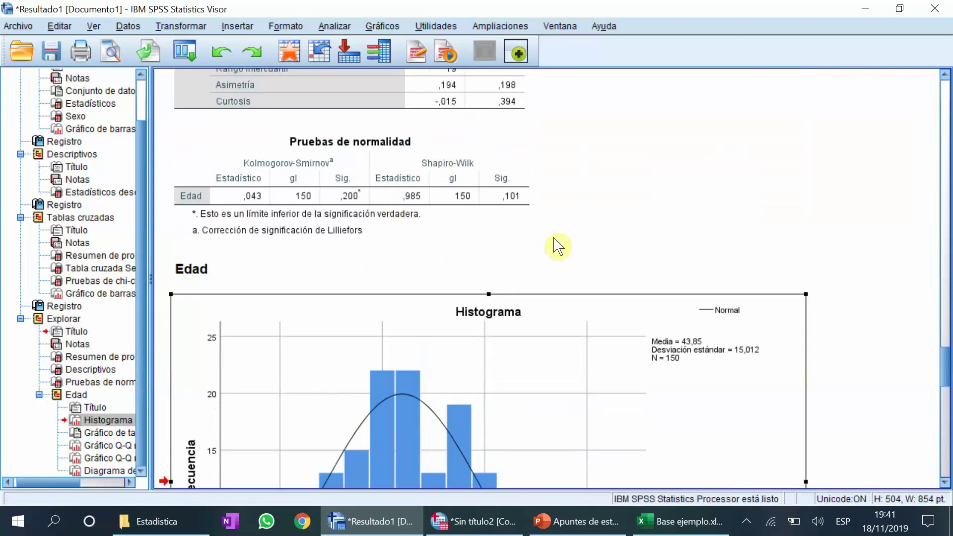
{"action": "scroll", "coordinate": [558, 246], "scroll_direction": "up", "scroll_amount": 3}
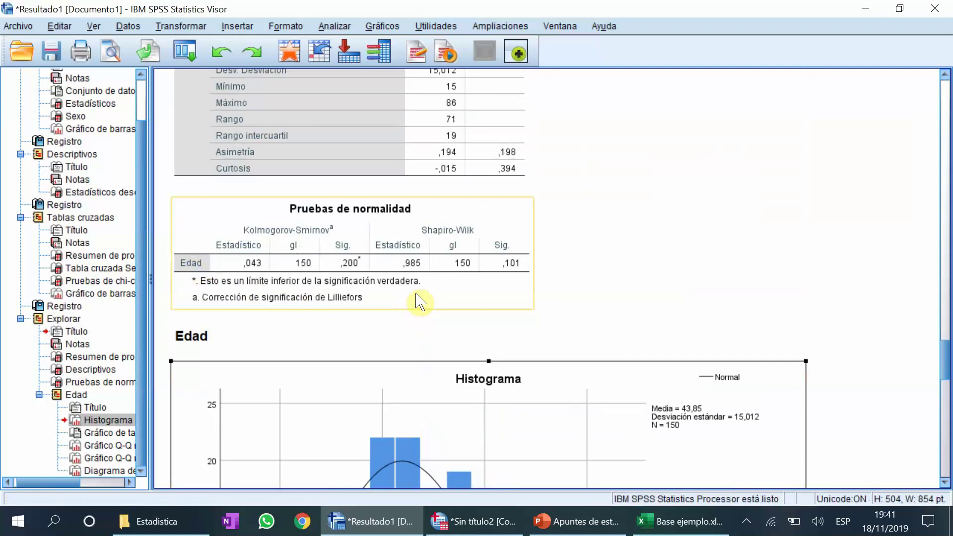
{"action": "scroll", "coordinate": [421, 302], "scroll_direction": "down", "scroll_amount": 5}
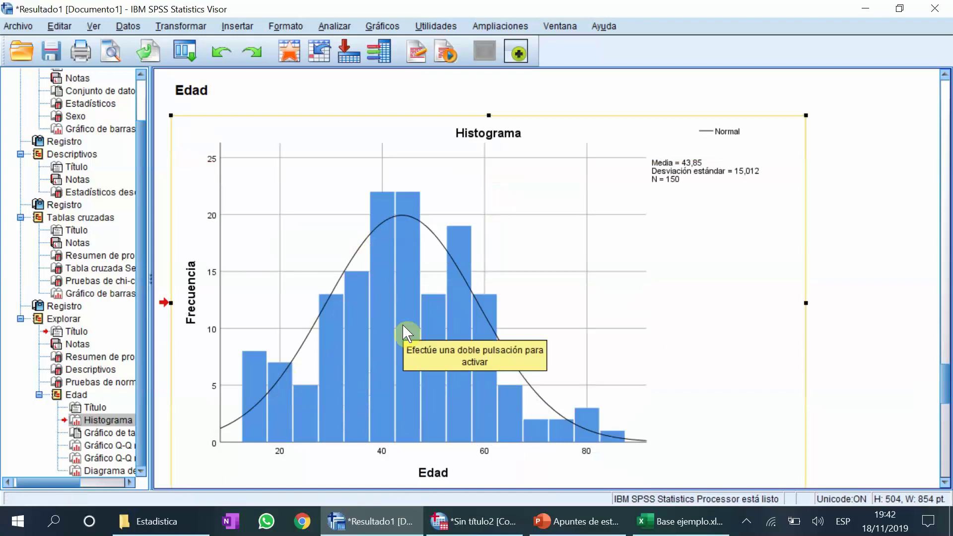
{"action": "scroll", "coordinate": [403, 325], "scroll_direction": "up", "scroll_amount": 3}
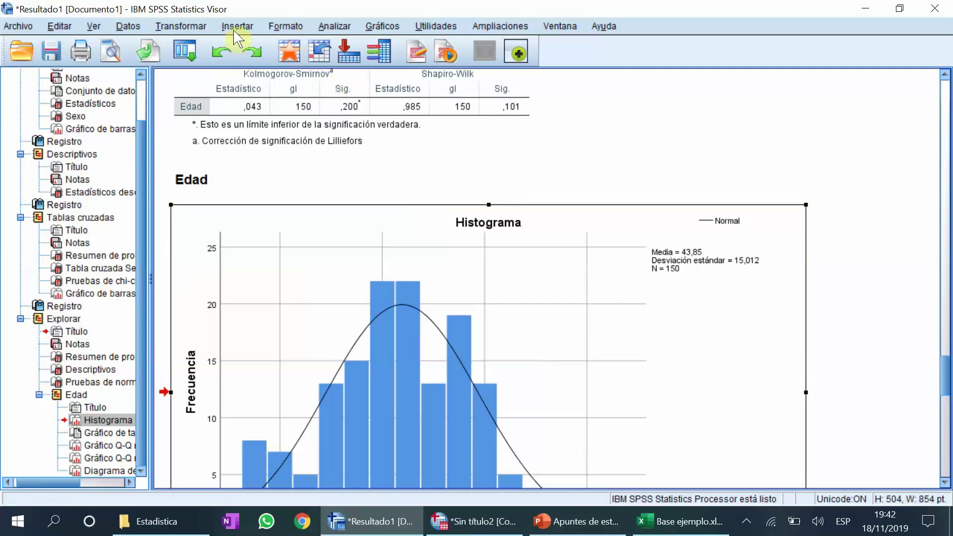
- Reopen the Explore analysis and replace Edad with Inteligencia as the dependent variable
{"action": "left_click", "coordinate": [332, 27]}
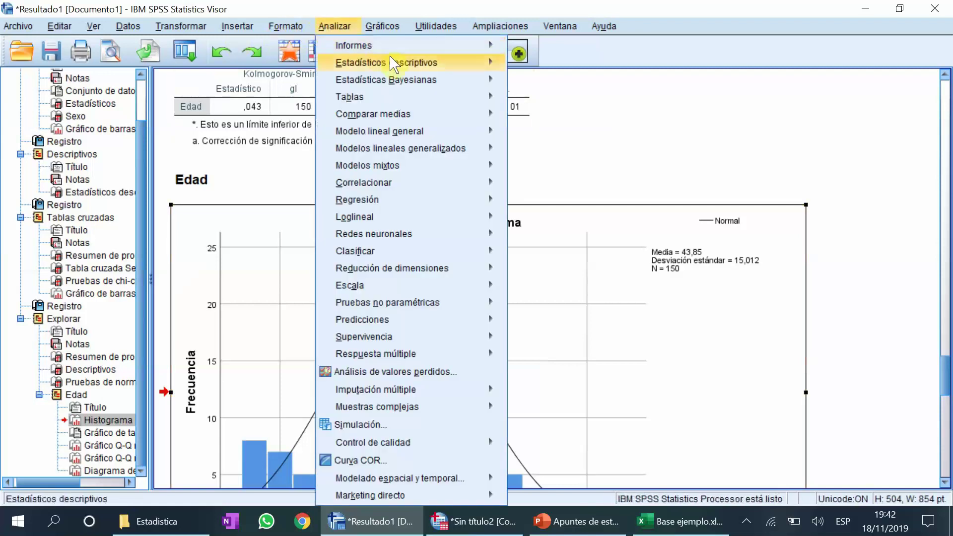
{"action": "mouse_move", "coordinate": [392, 64]}
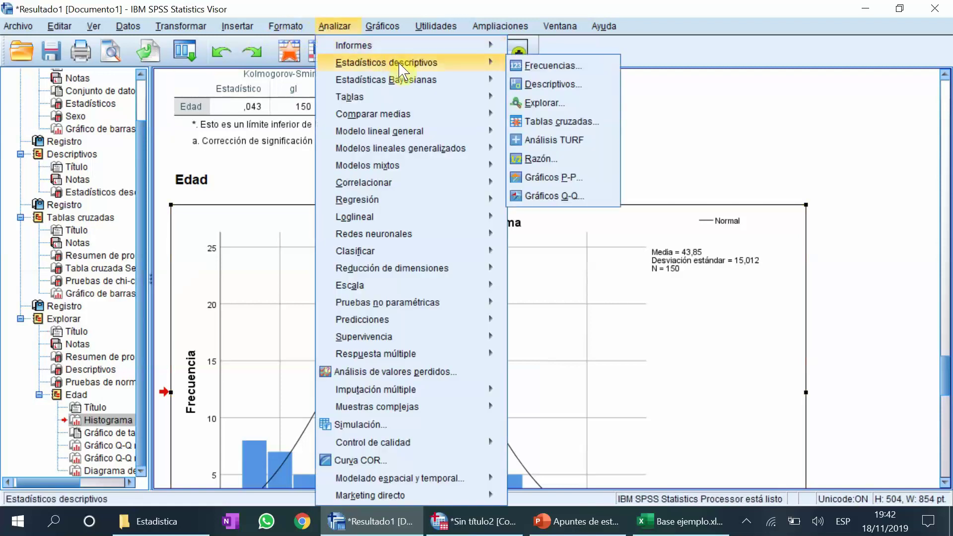
{"action": "left_click", "coordinate": [535, 103]}
{"action": "left_click", "coordinate": [415, 173]}
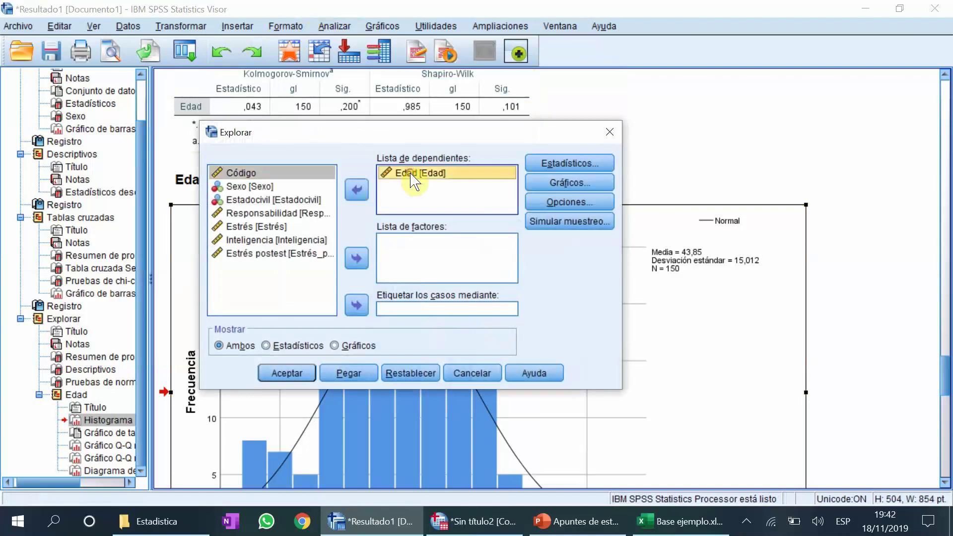
{"action": "left_click", "coordinate": [359, 186]}
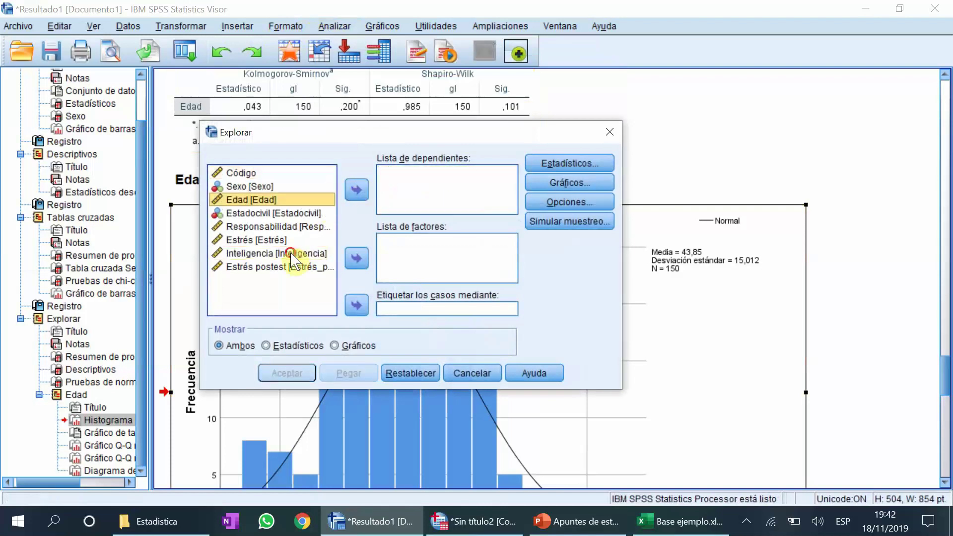
{"action": "left_click", "coordinate": [293, 254]}
{"action": "left_click", "coordinate": [357, 190]}
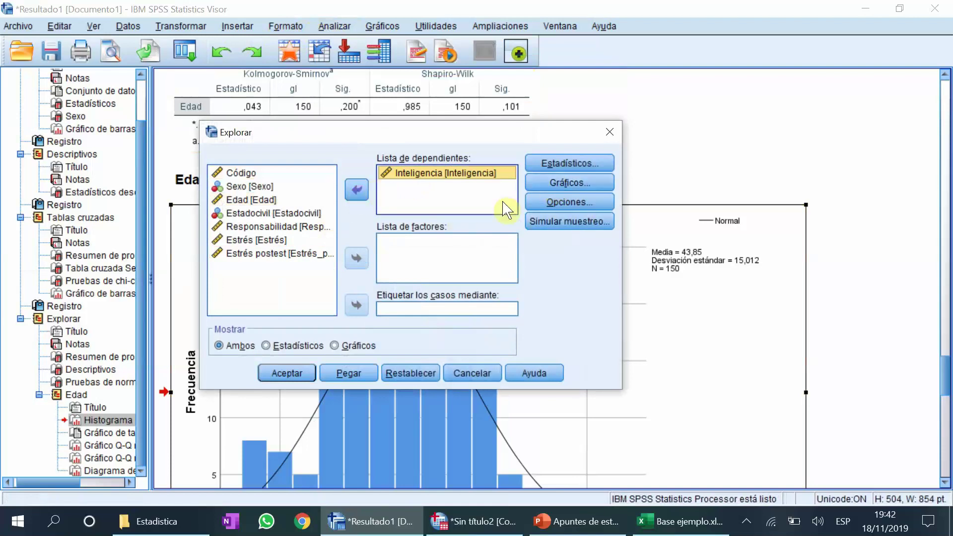
- Check that the histogram and normality plots with tests are included for Inteligencia, and run the Explore analysis
{"action": "left_click", "coordinate": [557, 185]}
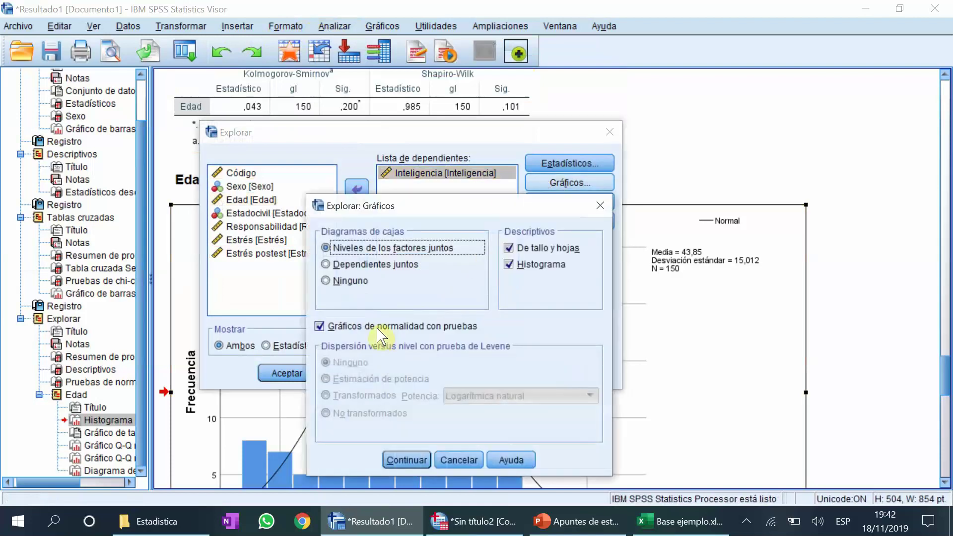
{"action": "left_click", "coordinate": [407, 460]}
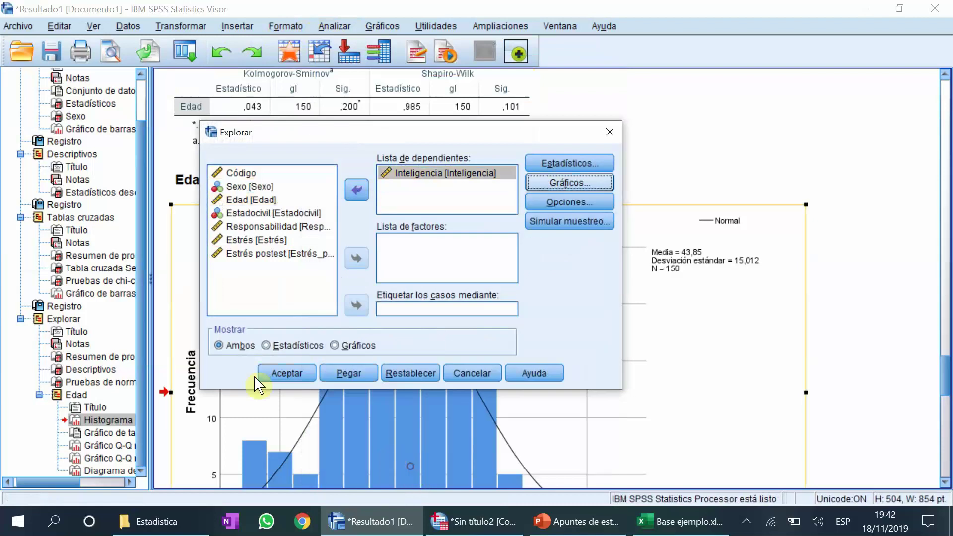
{"action": "left_click", "coordinate": [284, 372]}
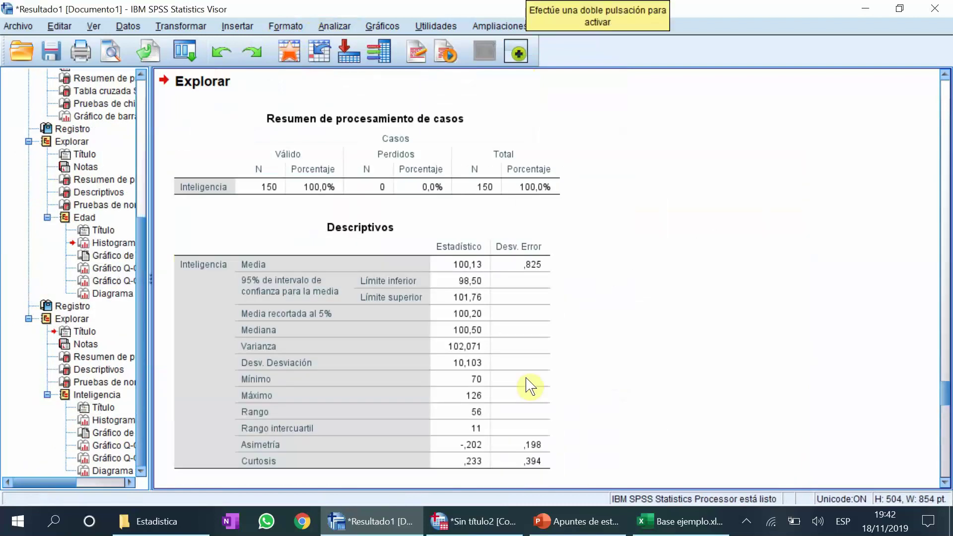
- Add a normal distribution curve to the Inteligencia histogram in the output
{"action": "scroll", "coordinate": [530, 386], "scroll_direction": "down", "scroll_amount": 10}
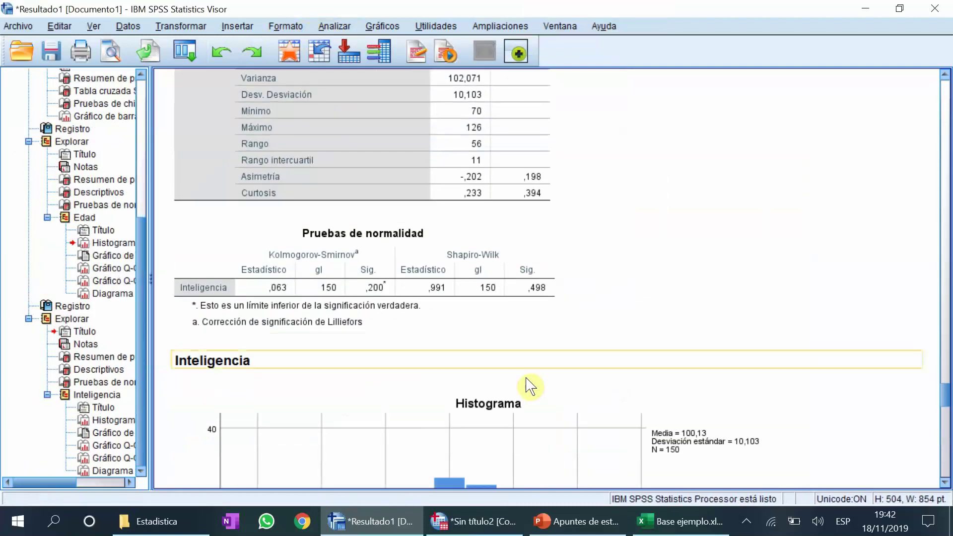
{"action": "scroll", "coordinate": [391, 325], "scroll_direction": "down", "scroll_amount": 5}
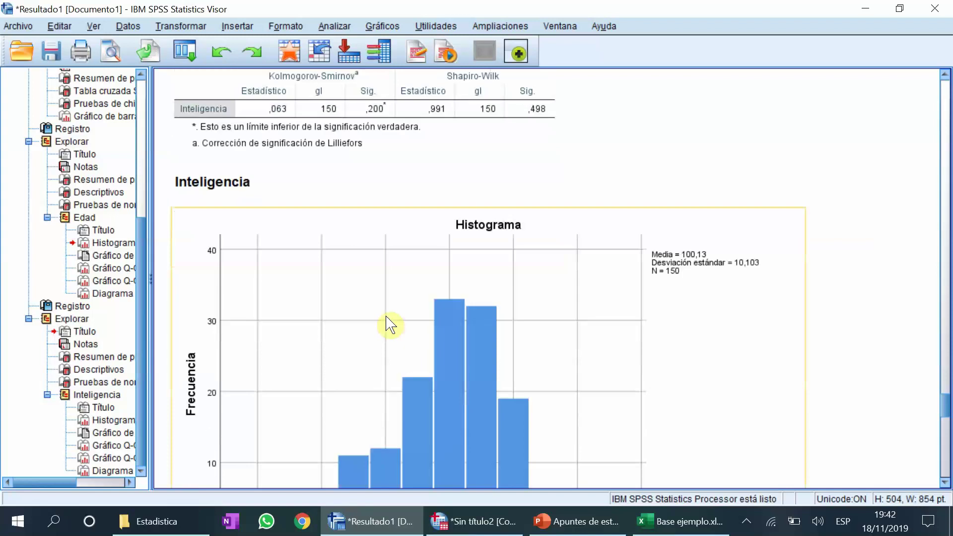
{"action": "scroll", "coordinate": [390, 325], "scroll_direction": "down", "scroll_amount": 4}
{"action": "left_click", "coordinate": [466, 218]}
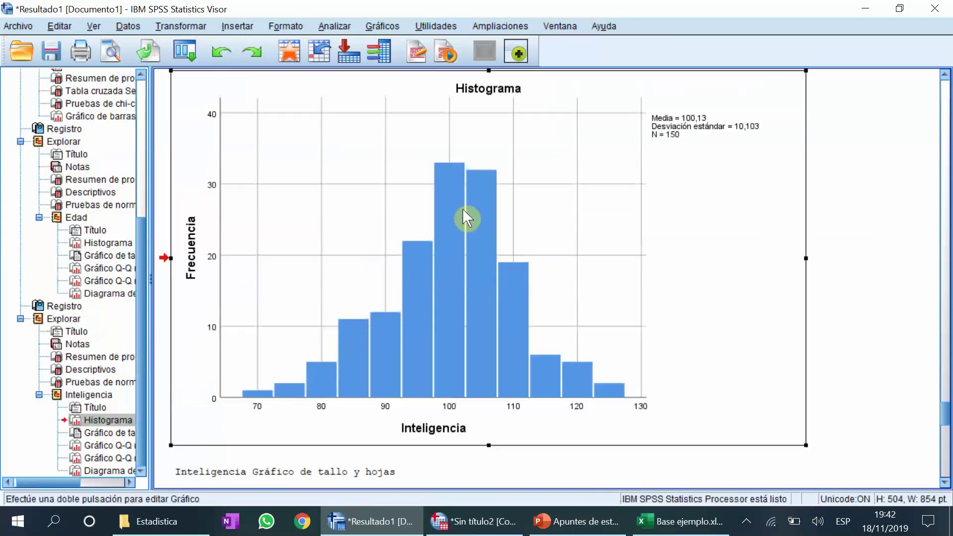
{"action": "double_click", "coordinate": [462, 210]}
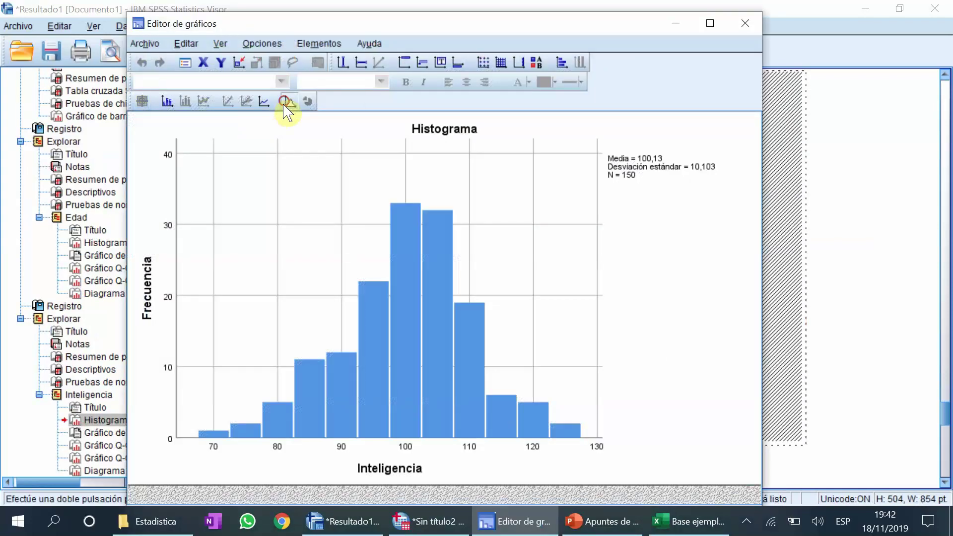
{"action": "left_click", "coordinate": [285, 102]}
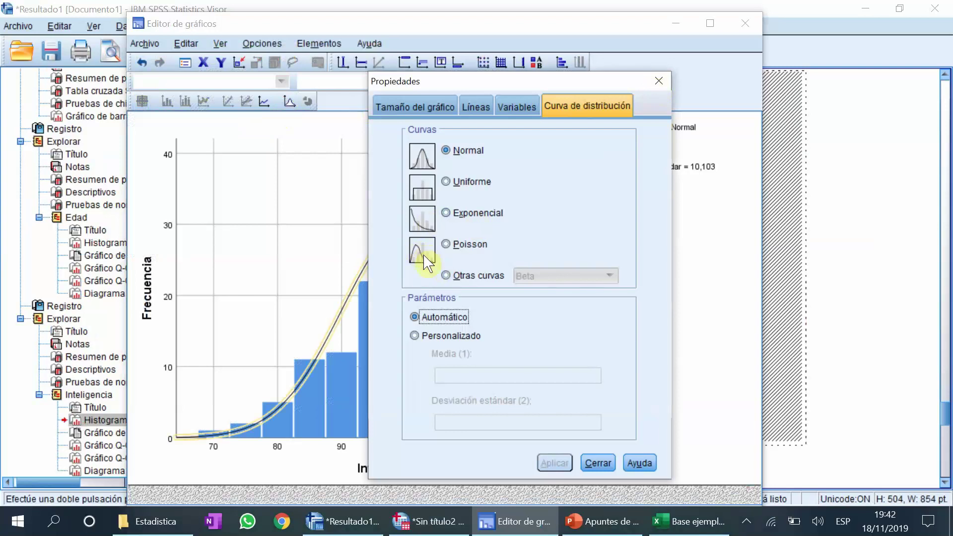
{"action": "left_click", "coordinate": [658, 80]}
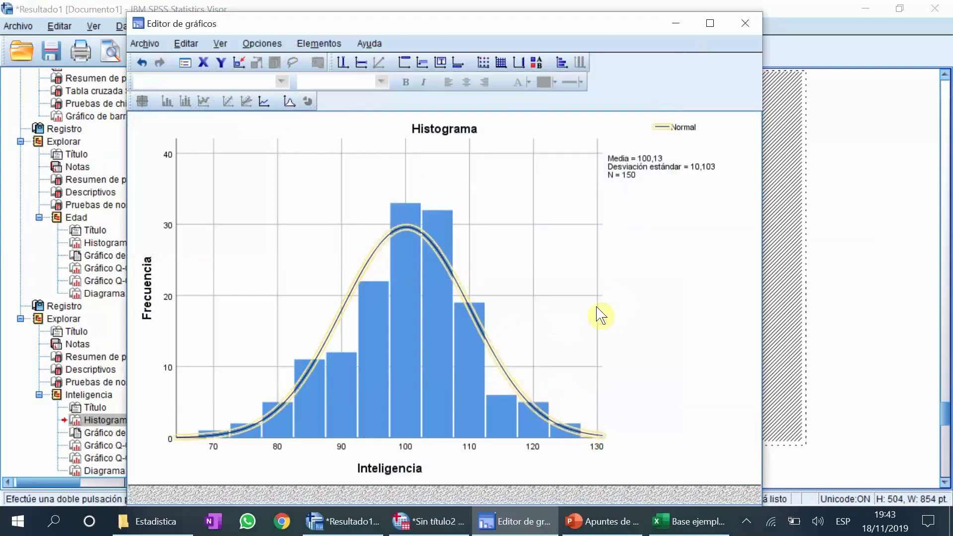
{"action": "left_click", "coordinate": [745, 25]}
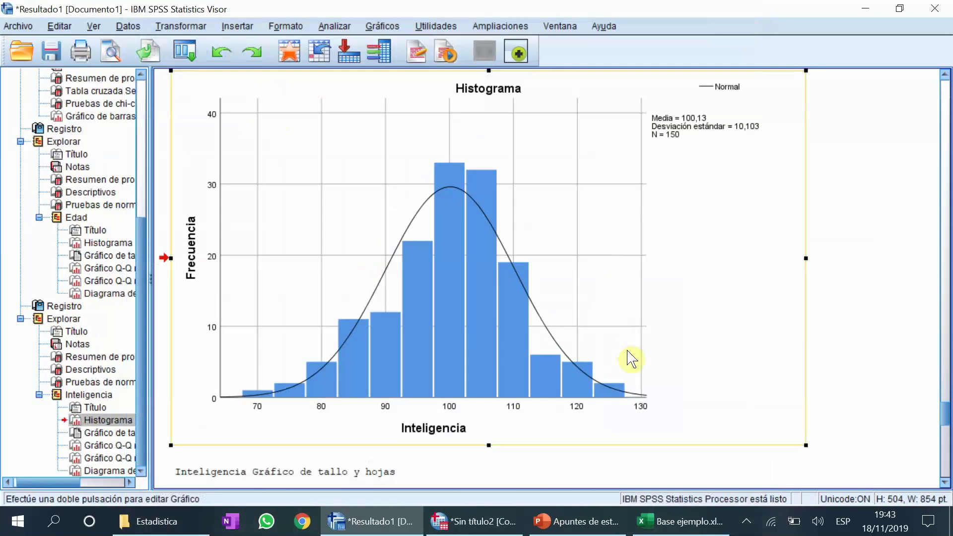
- Compare the normality test results for Inteligencia with the shape of its histogram and normal curve
{"action": "scroll", "coordinate": [632, 358], "scroll_direction": "down", "scroll_amount": 4}
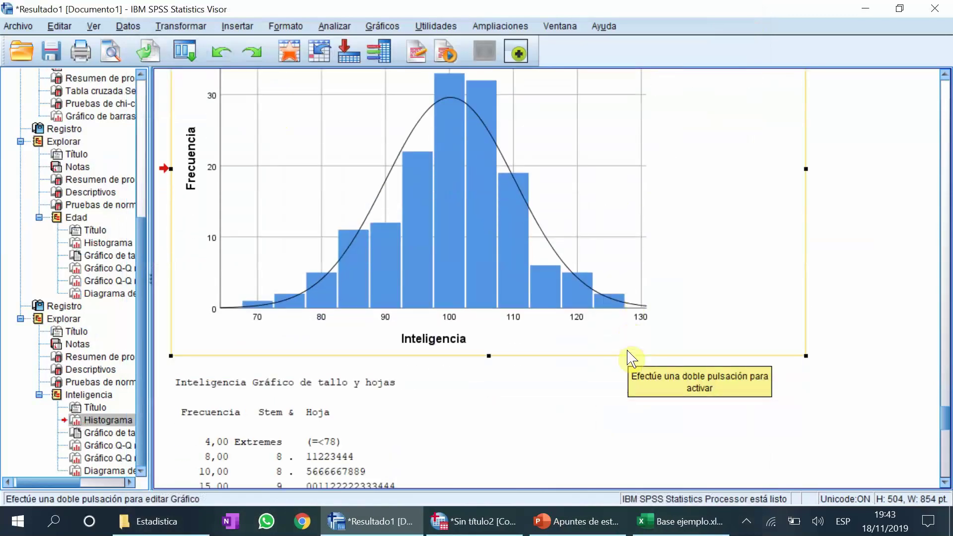
{"action": "scroll", "coordinate": [631, 359], "scroll_direction": "up", "scroll_amount": 4}
{"action": "scroll", "coordinate": [632, 358], "scroll_direction": "up", "scroll_amount": 8}
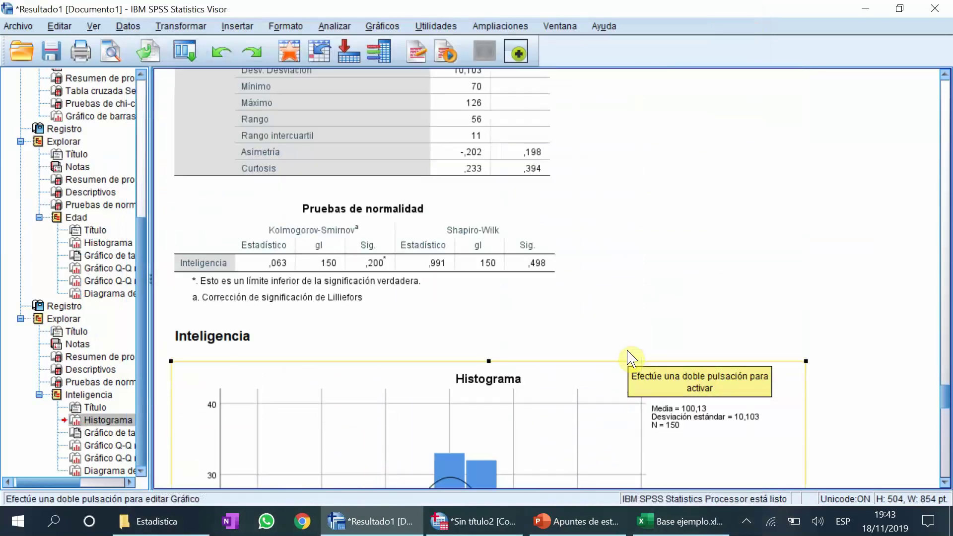
{"action": "scroll", "coordinate": [632, 358], "scroll_direction": "up", "scroll_amount": 8}
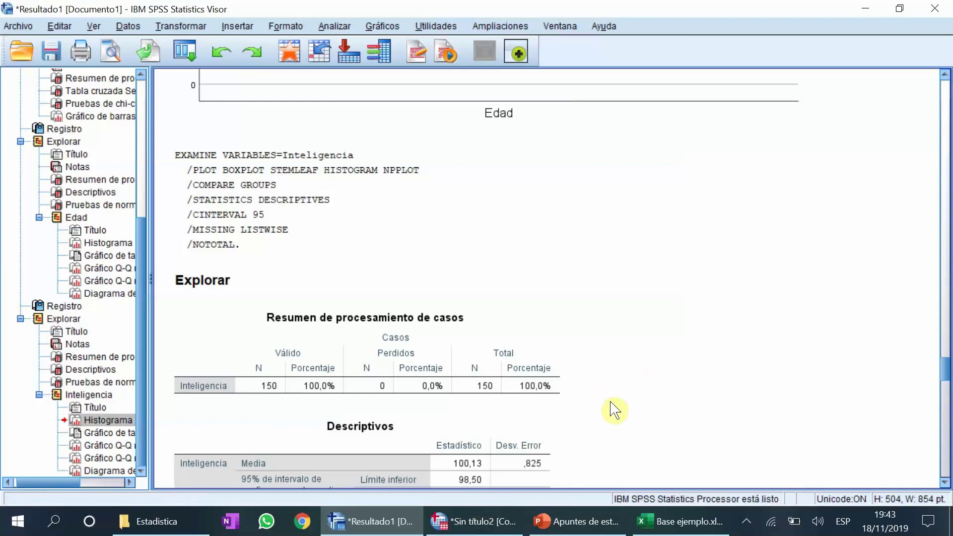
{"action": "scroll", "coordinate": [615, 408], "scroll_direction": "down", "scroll_amount": 4}
{"action": "scroll", "coordinate": [615, 410], "scroll_direction": "down", "scroll_amount": 12}
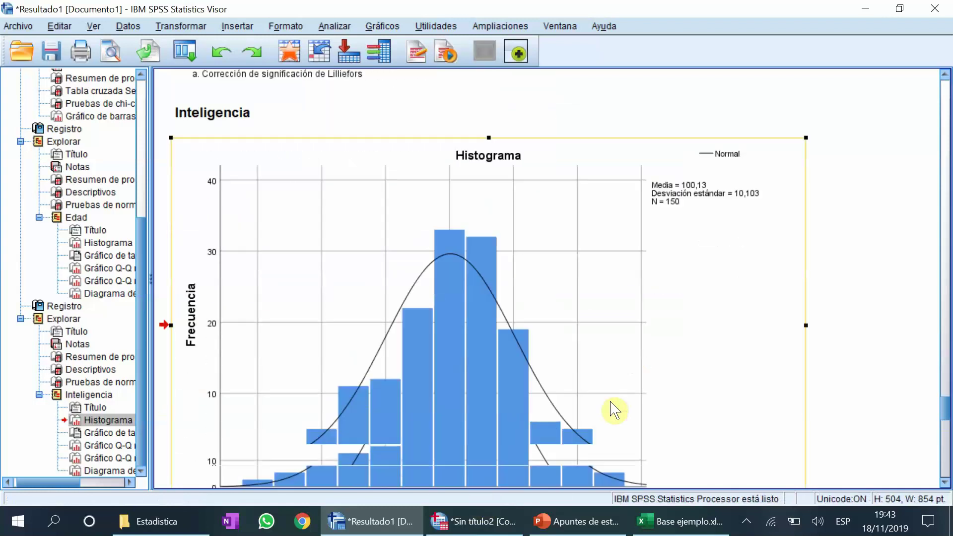
{"action": "scroll", "coordinate": [614, 409], "scroll_direction": "down", "scroll_amount": 1}
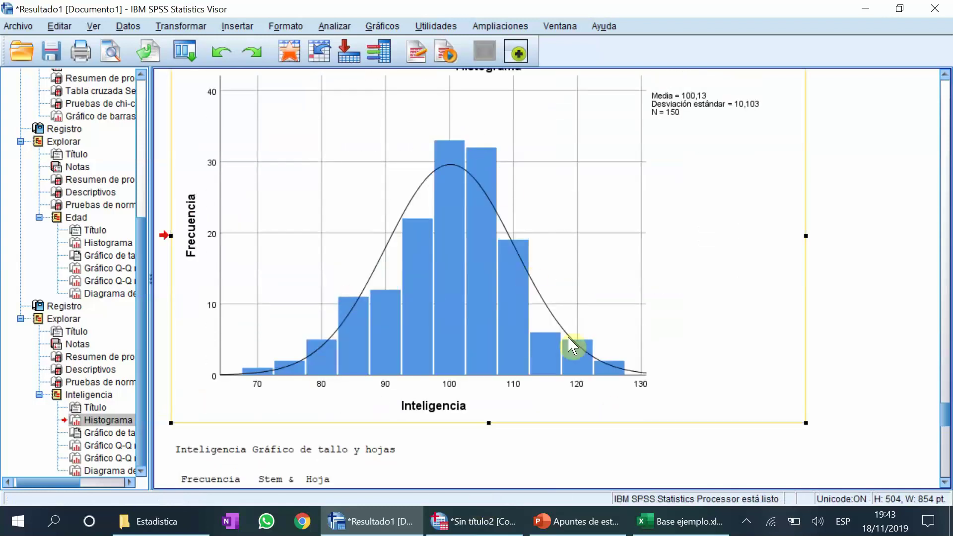
- Examine the normal Q-Q plot, detrended Q-Q plot and box plot of Inteligencia, including the outlying cases
{"action": "scroll", "coordinate": [570, 354], "scroll_direction": "down", "scroll_amount": 12}
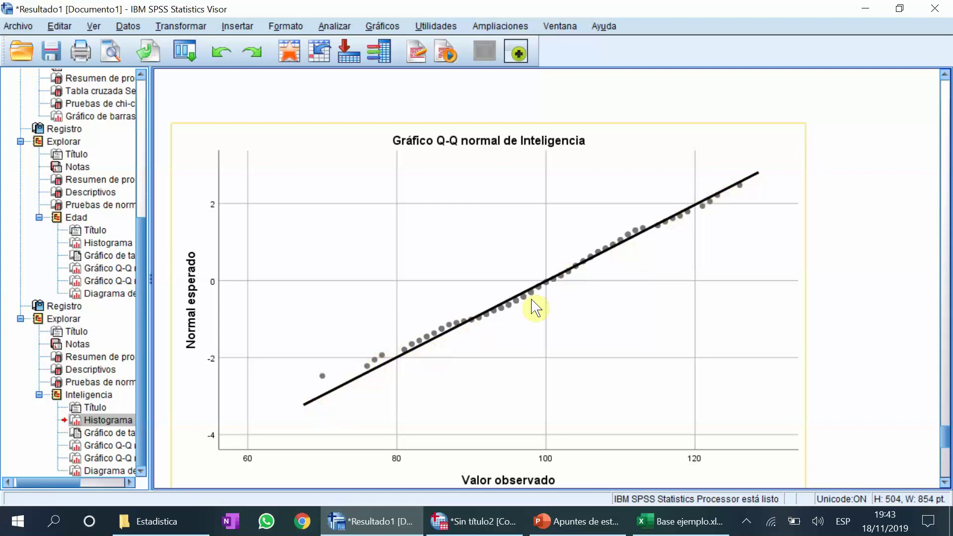
{"action": "scroll", "coordinate": [535, 308], "scroll_direction": "down", "scroll_amount": 5}
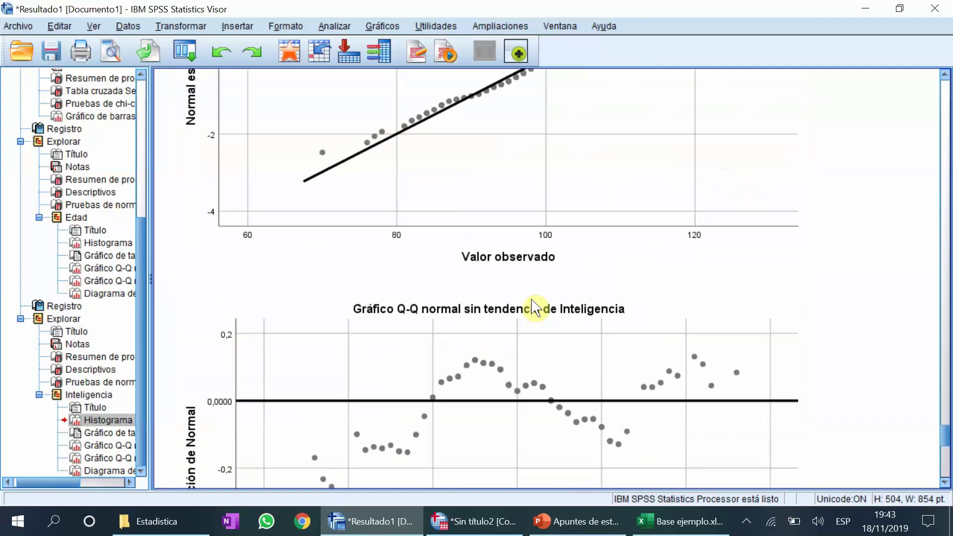
{"action": "scroll", "coordinate": [535, 307], "scroll_direction": "down", "scroll_amount": 6}
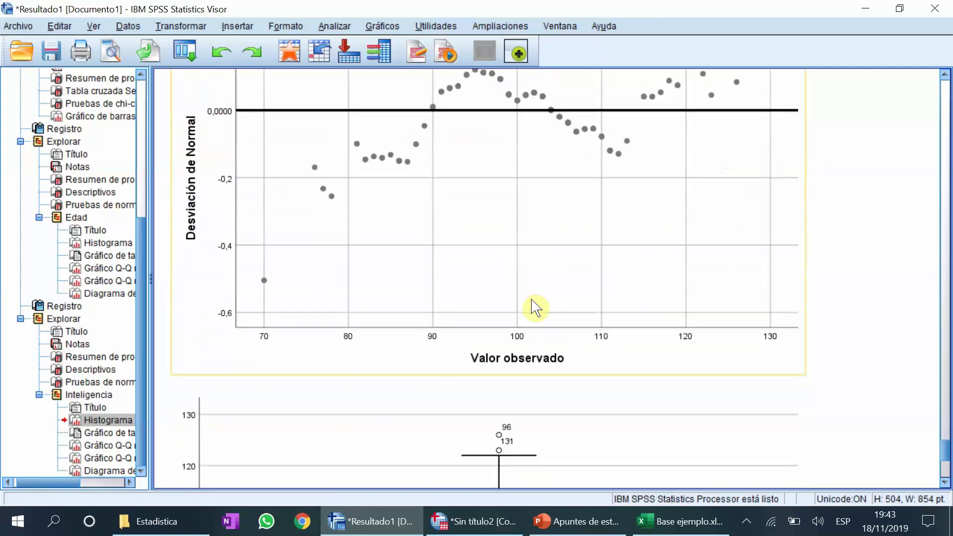
{"action": "scroll", "coordinate": [535, 308], "scroll_direction": "down", "scroll_amount": 6}
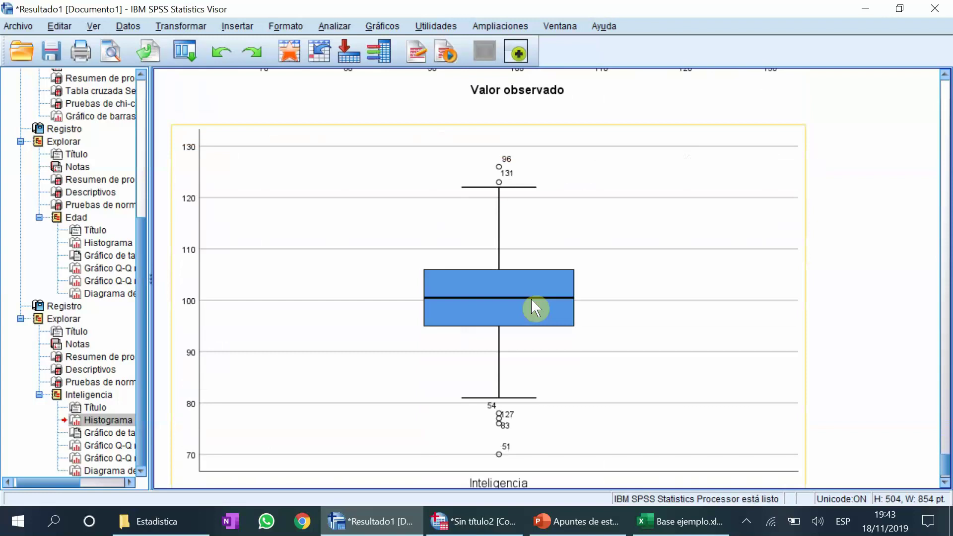
{"action": "scroll", "coordinate": [531, 299], "scroll_direction": "down", "scroll_amount": 1}
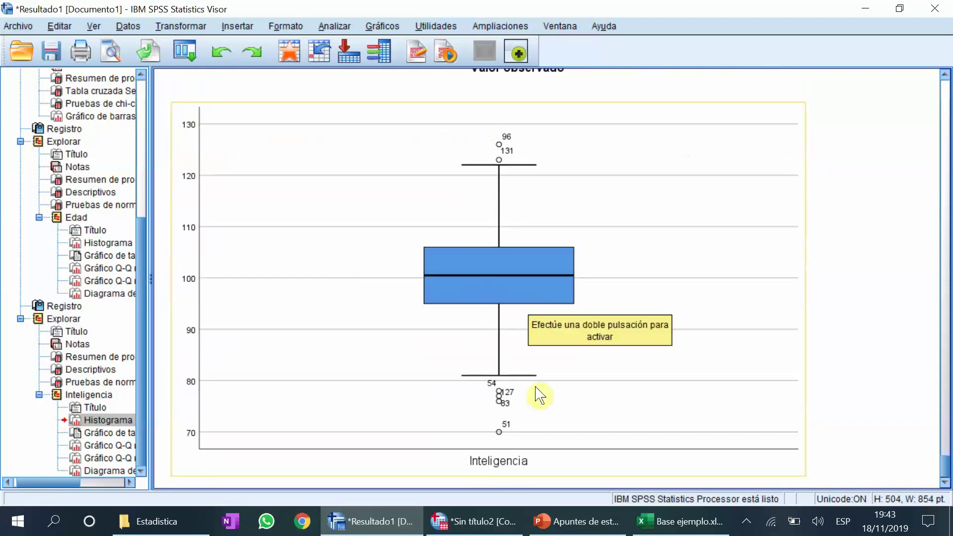
{"action": "left_click", "coordinate": [439, 290]}
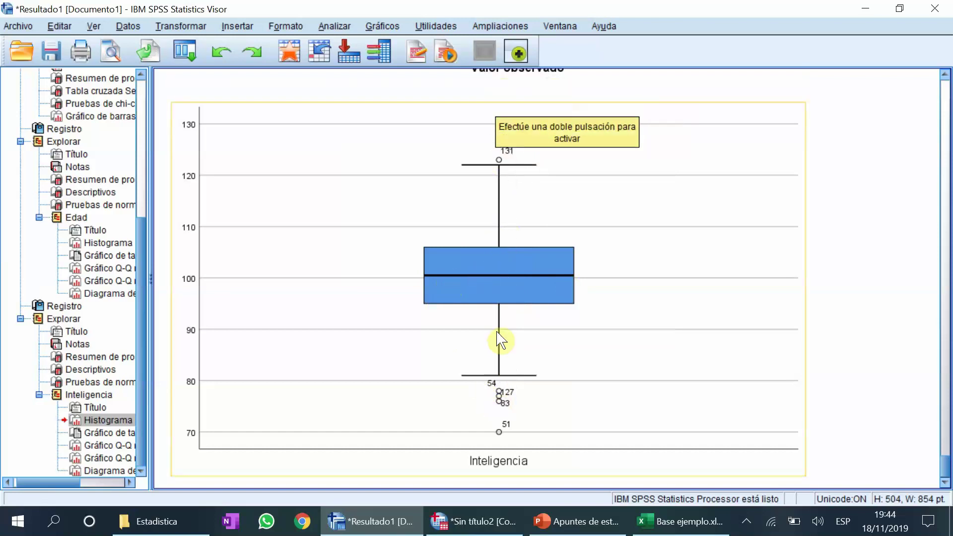
- Review the Inteligencia histogram, stem-and-leaf plot and box plot again, and relate them to the normality tests table
{"action": "scroll", "coordinate": [498, 334], "scroll_direction": "up", "scroll_amount": 12}
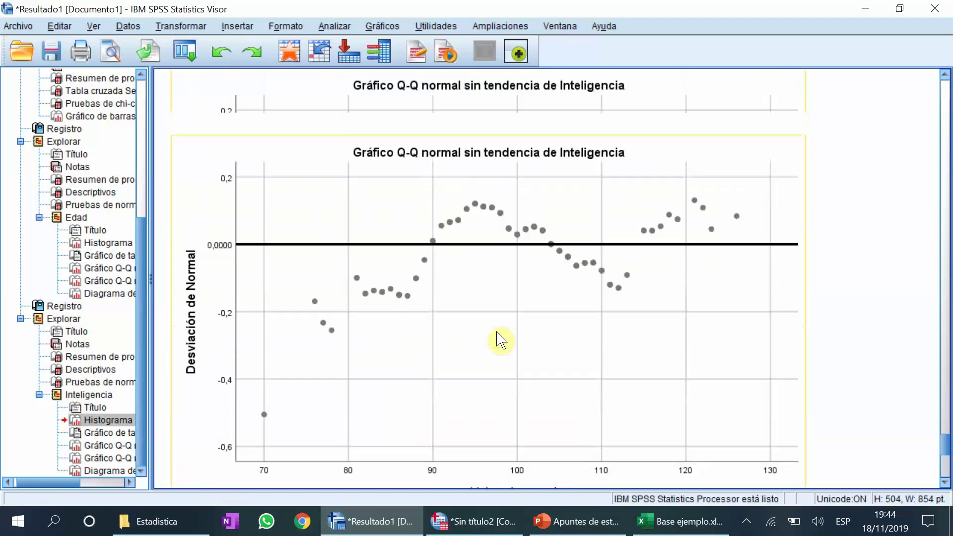
{"action": "scroll", "coordinate": [498, 339], "scroll_direction": "up", "scroll_amount": 5}
{"action": "scroll", "coordinate": [501, 340], "scroll_direction": "up", "scroll_amount": 10}
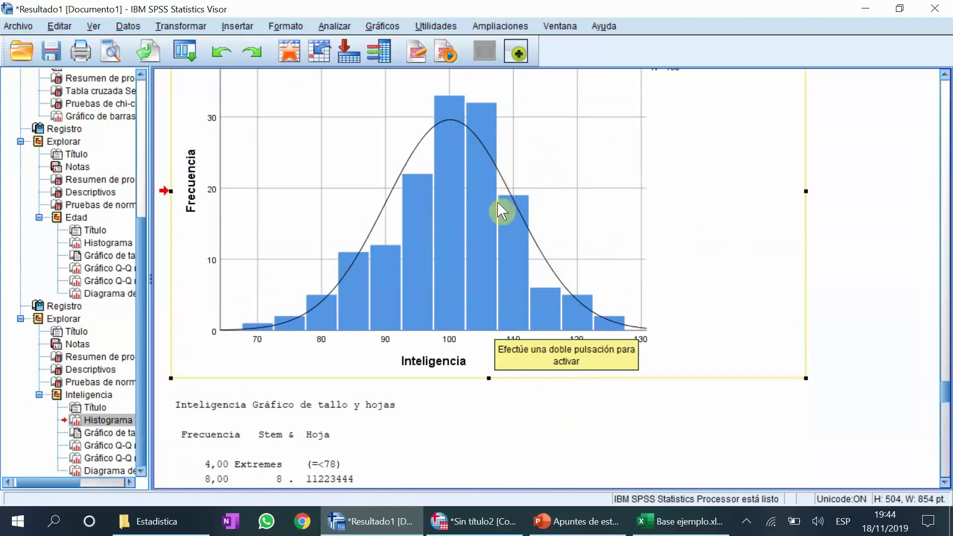
{"action": "scroll", "coordinate": [470, 269], "scroll_direction": "down", "scroll_amount": 15}
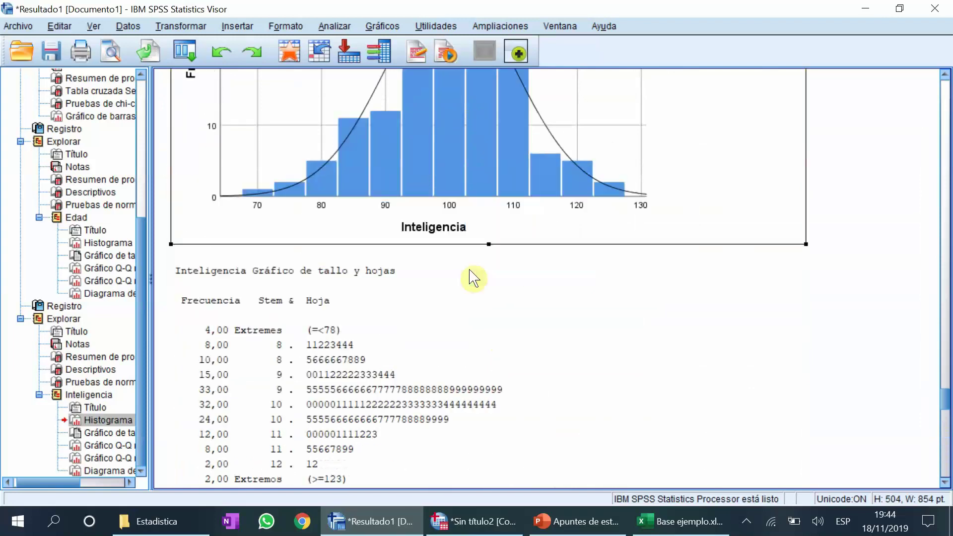
{"action": "scroll", "coordinate": [469, 269], "scroll_direction": "down", "scroll_amount": 10}
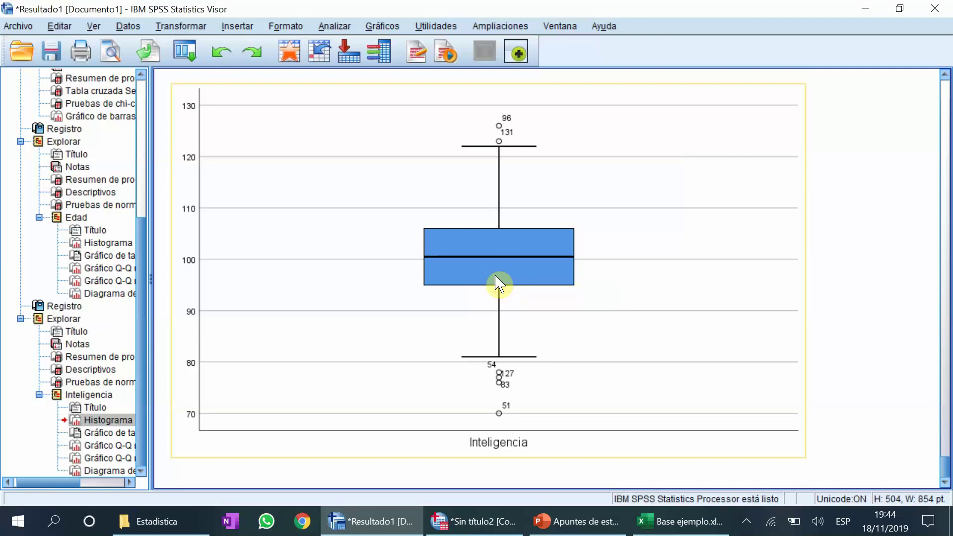
{"action": "scroll", "coordinate": [496, 276], "scroll_direction": "up", "scroll_amount": 15}
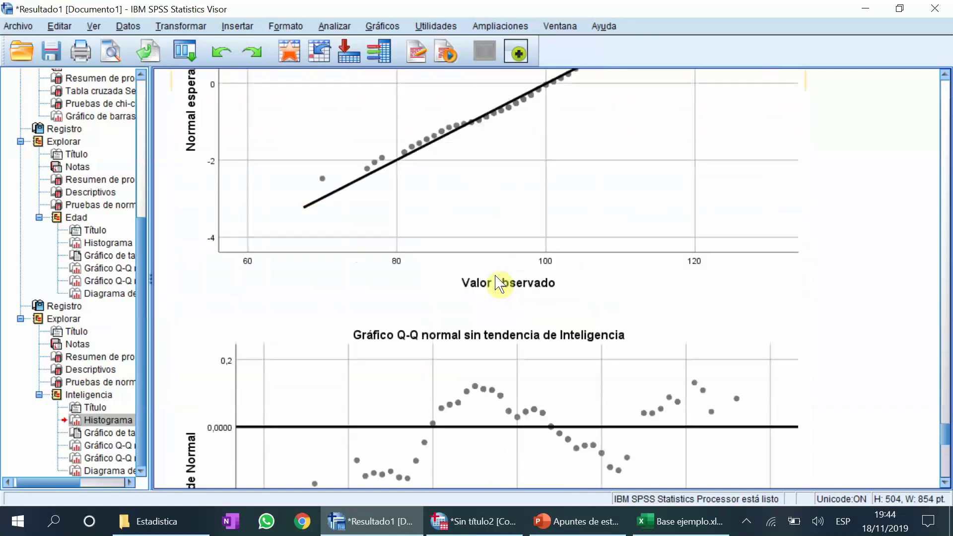
{"action": "scroll", "coordinate": [499, 284], "scroll_direction": "up", "scroll_amount": 10}
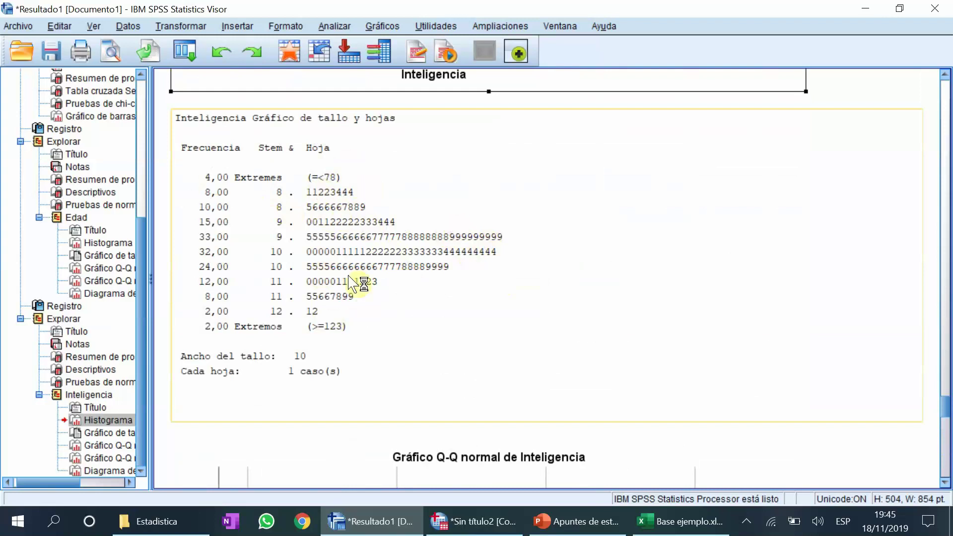
{"action": "scroll", "coordinate": [381, 263], "scroll_direction": "up", "scroll_amount": 2}
{"action": "scroll", "coordinate": [383, 262], "scroll_direction": "up", "scroll_amount": 3}
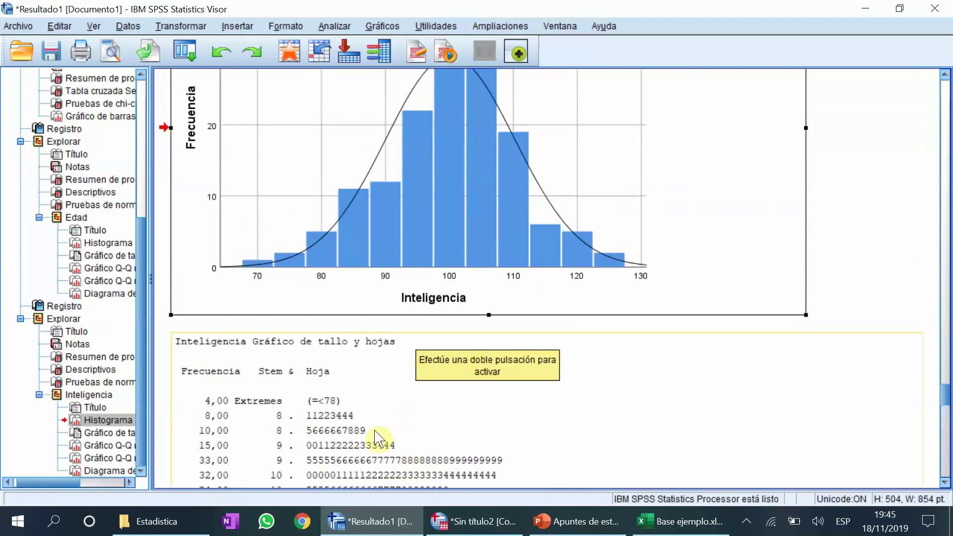
{"action": "scroll", "coordinate": [486, 412], "scroll_direction": "up", "scroll_amount": 2}
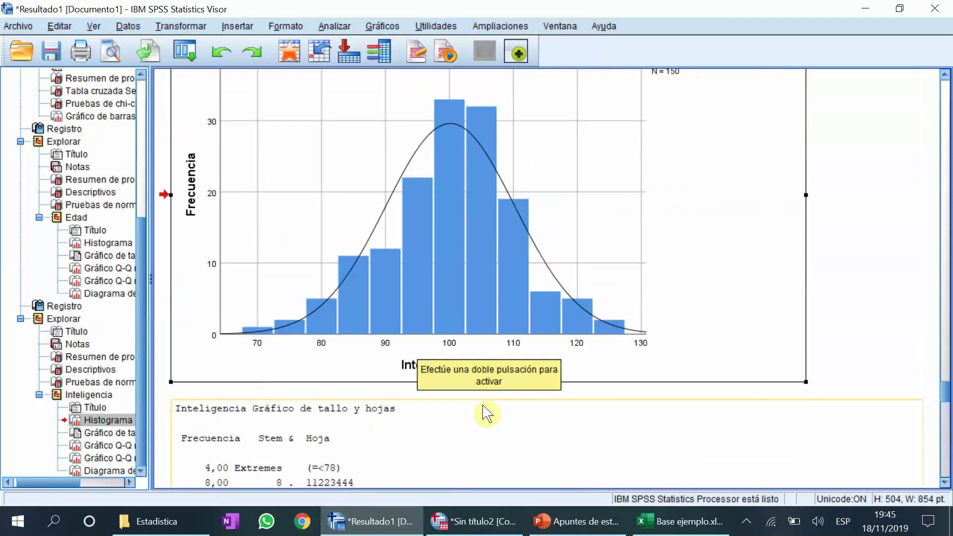
{"action": "scroll", "coordinate": [485, 412], "scroll_direction": "up", "scroll_amount": 3}
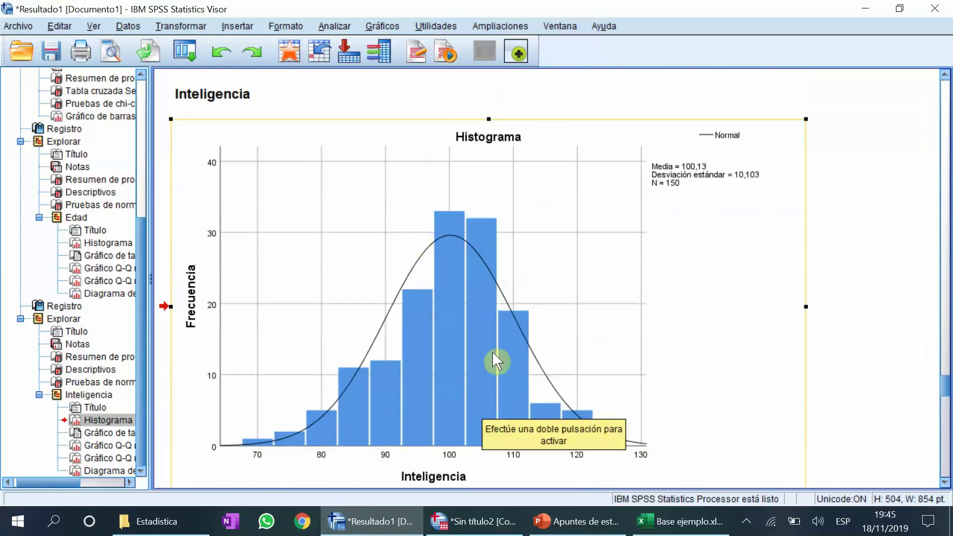
{"action": "scroll", "coordinate": [493, 352], "scroll_direction": "up", "scroll_amount": 5}
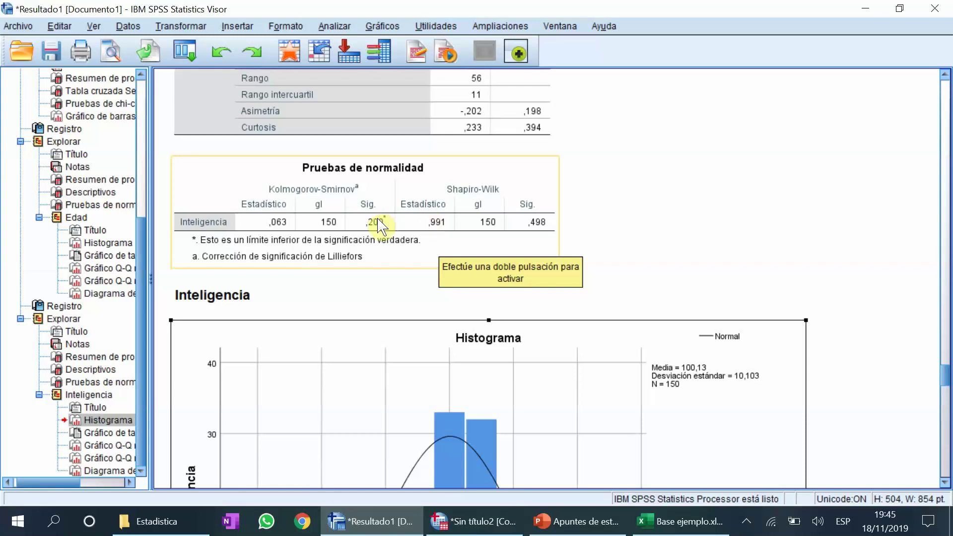